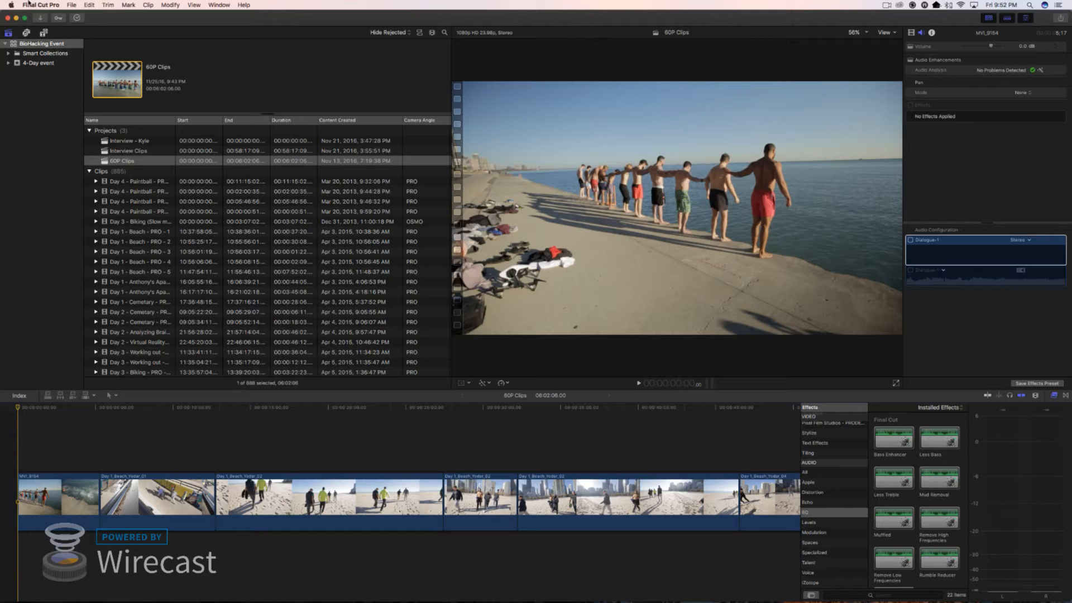
# Open the Zoom settings of Accessibility in System Preferences
pyautogui.click(9, 5)
pyautogui.click(19, 27)
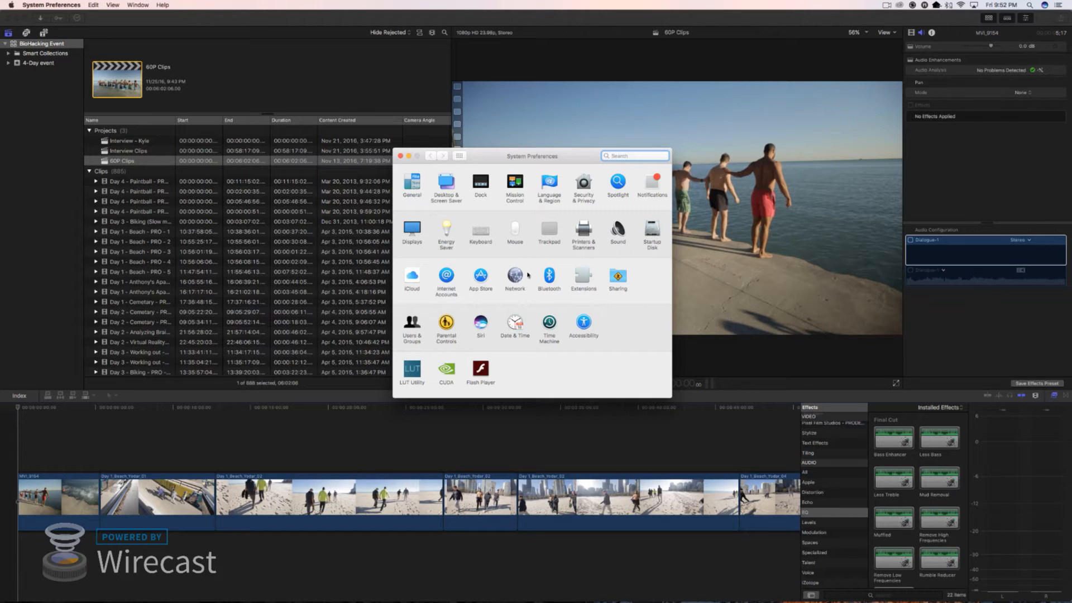
pyautogui.click(584, 324)
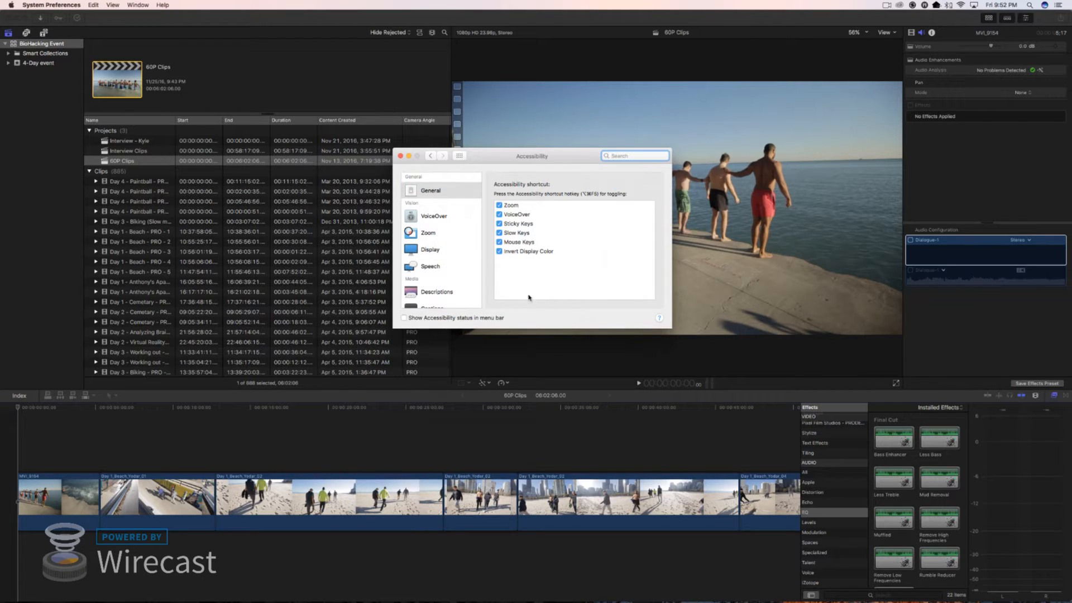
pyautogui.click(417, 232)
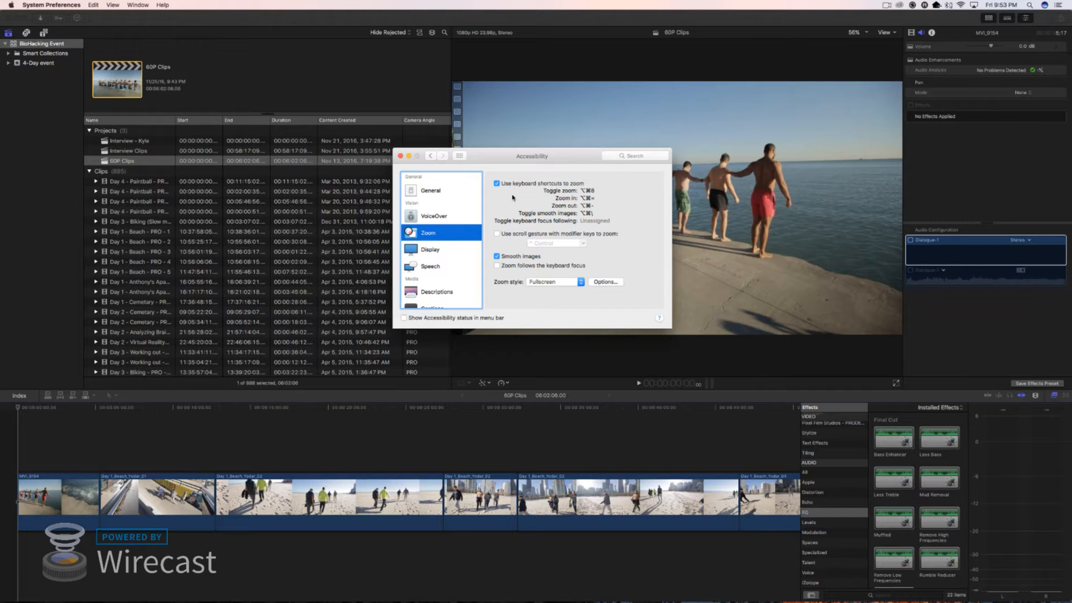
# Magnify the screen with the system zoom, return it to normal size and close System Preferences
pyautogui.press('alt+super+8')
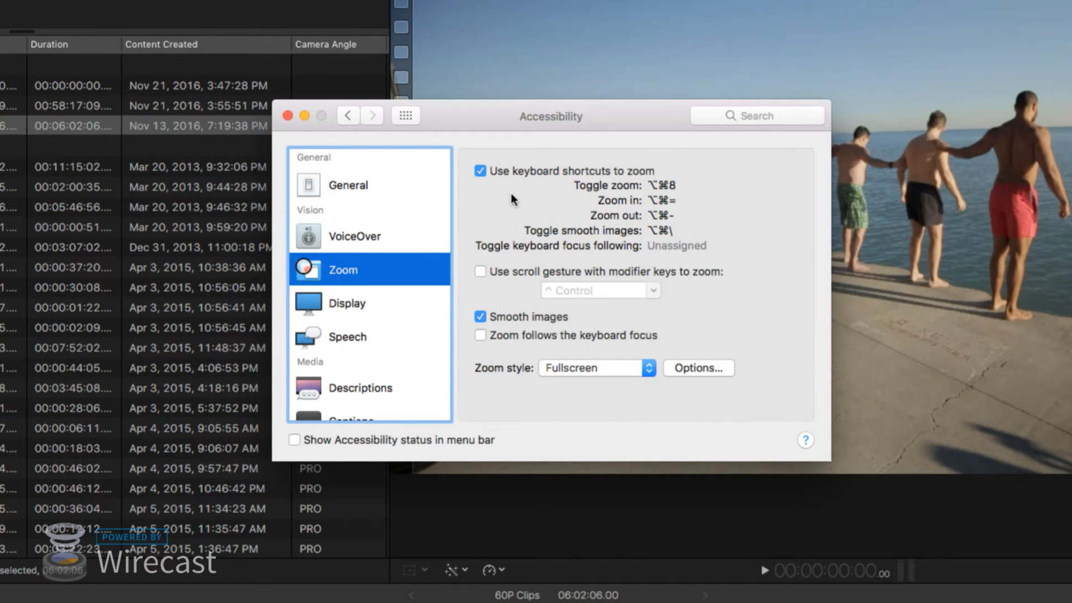
pyautogui.press('alt+super+minus')
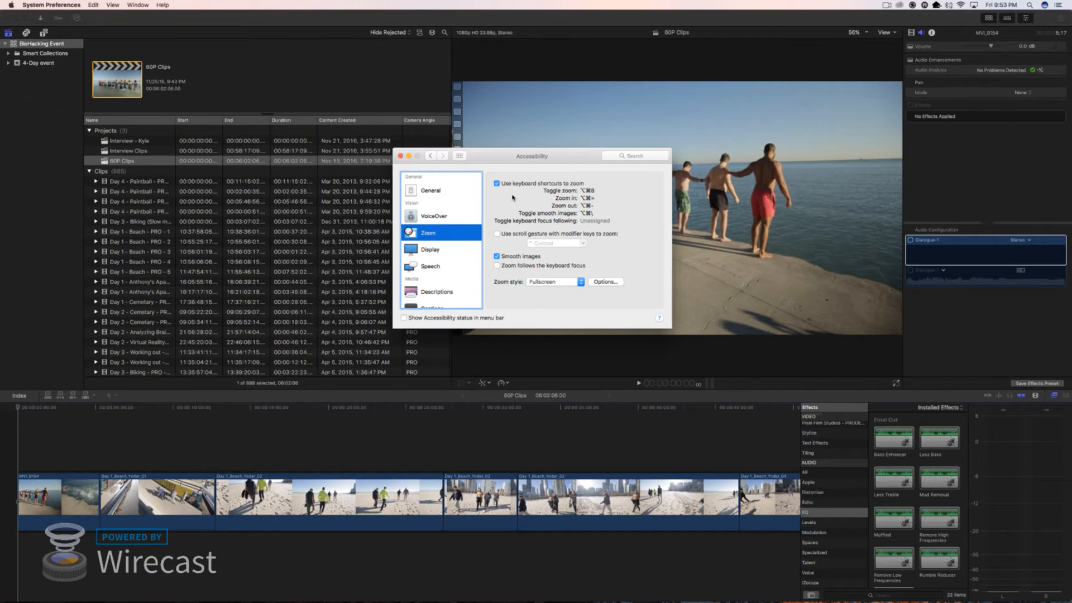
pyautogui.click(400, 156)
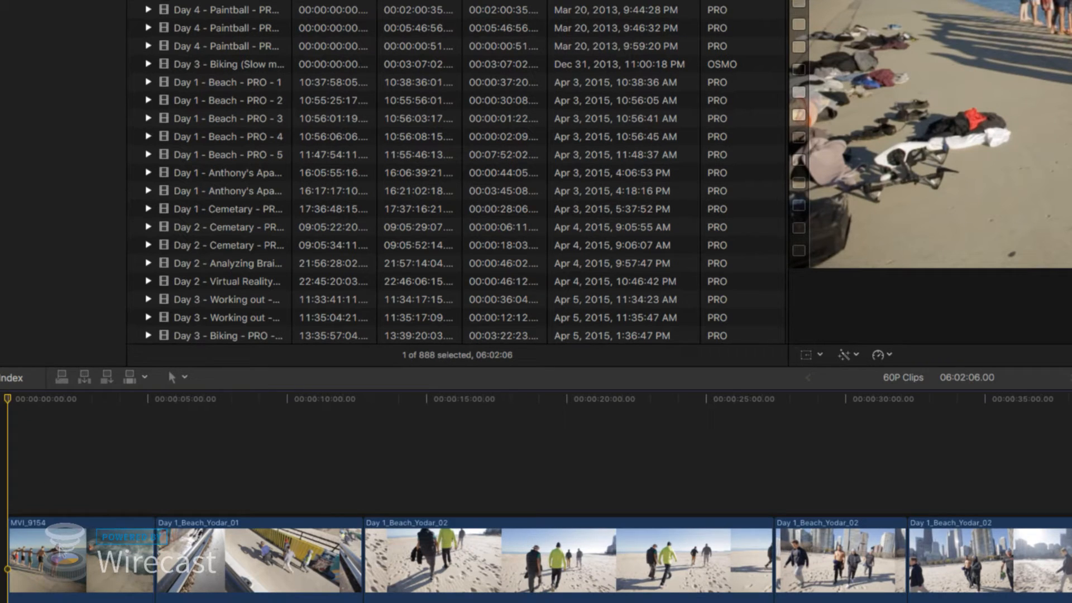
# Show the retime editor on the first timeline clip, MVI_9154, and display the browser contents as a list
pyautogui.click(59, 551)
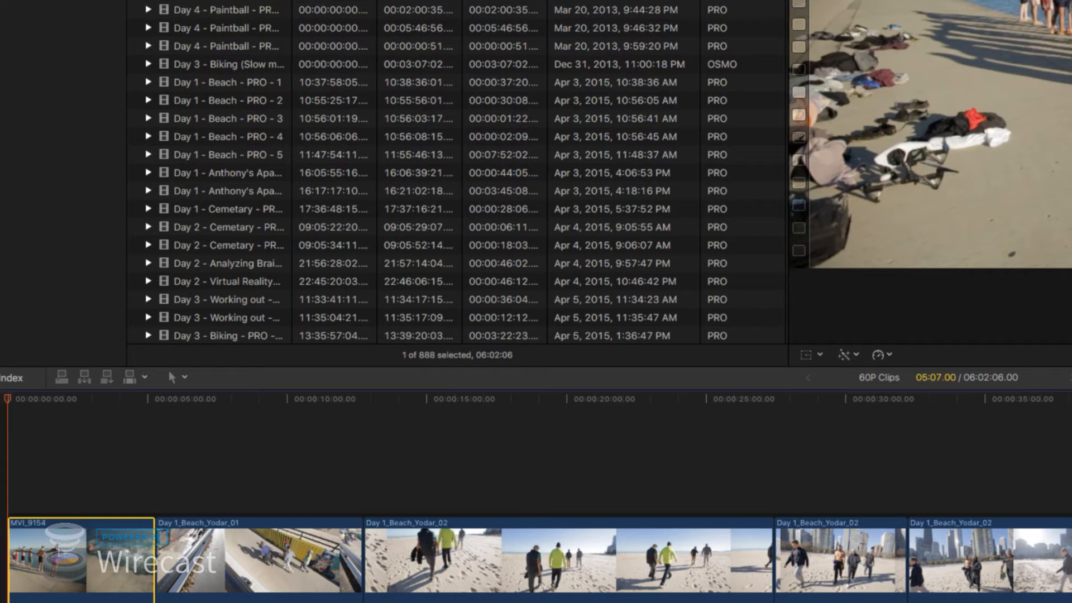
pyautogui.press('super+r')
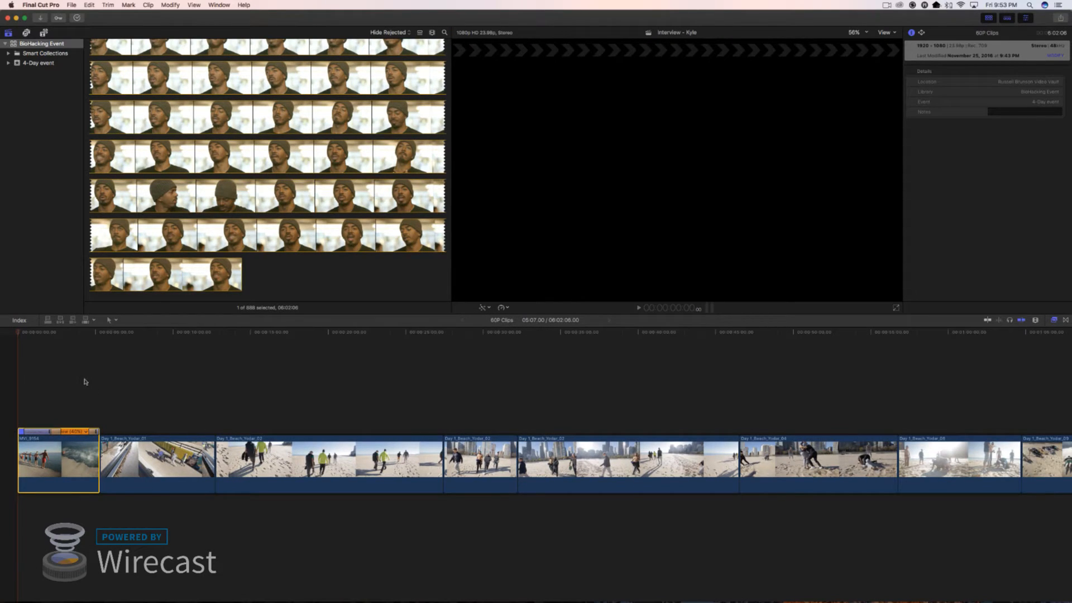
pyautogui.click(419, 34)
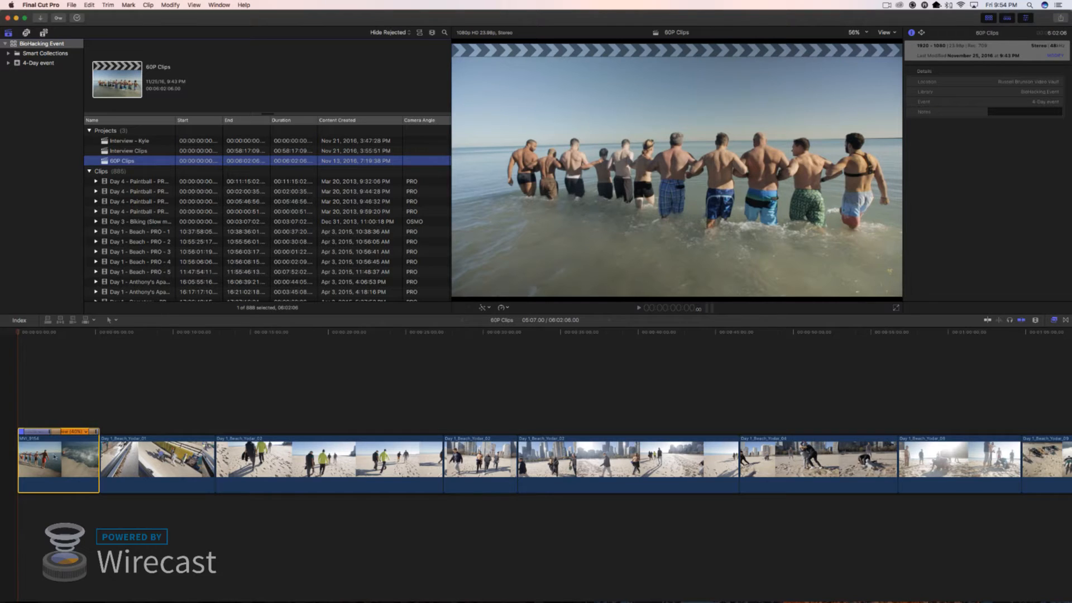
# Play back the first timeline clip, return to the project start, and show the retime editor on the second clip
pyautogui.press('space')
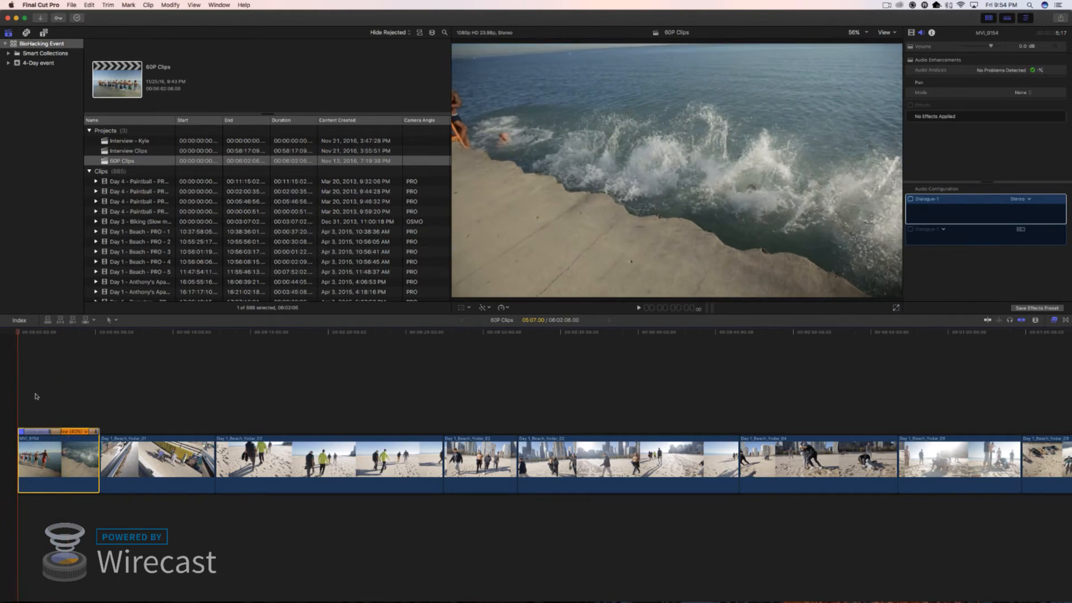
pyautogui.press('Home')
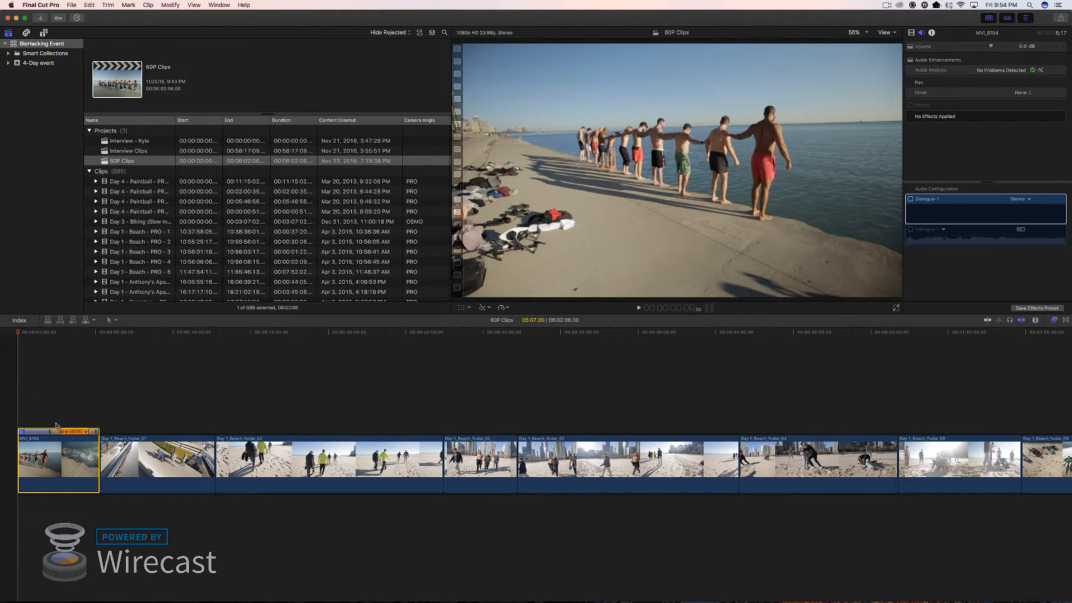
pyautogui.click(146, 421)
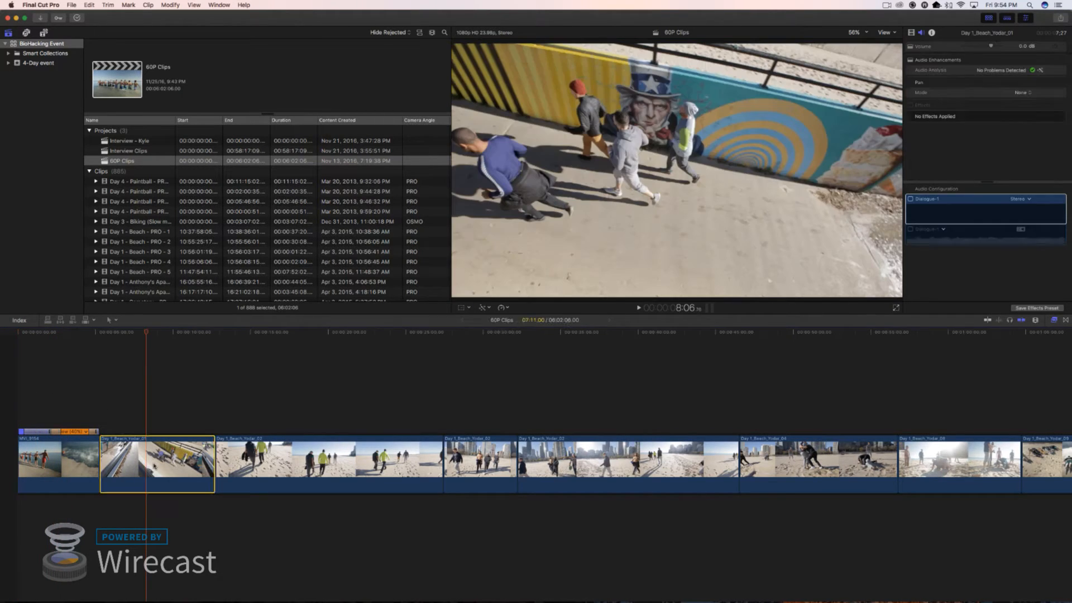
pyautogui.press('super+r')
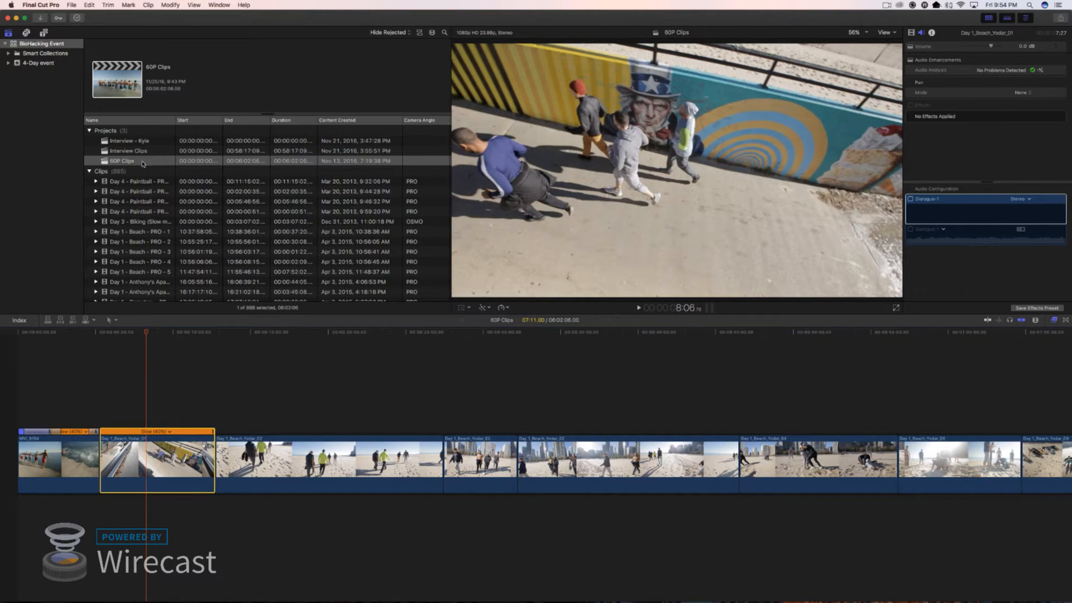
# Fit the whole project in the timeline and review the clip retiming options, including Automatic Speed
pyautogui.hotkey('shift', 'z')
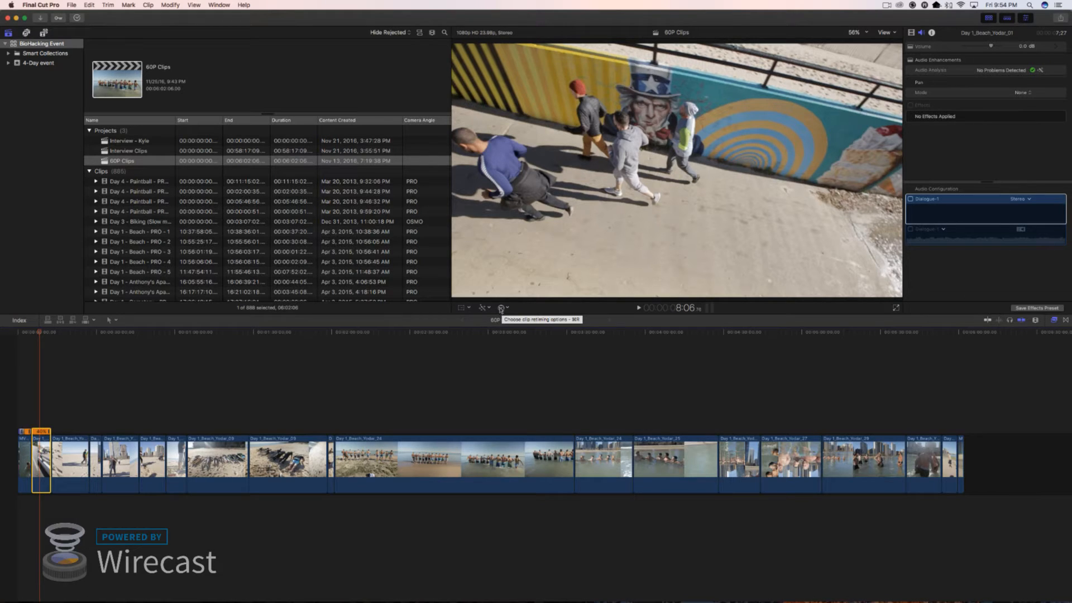
pyautogui.click(501, 307)
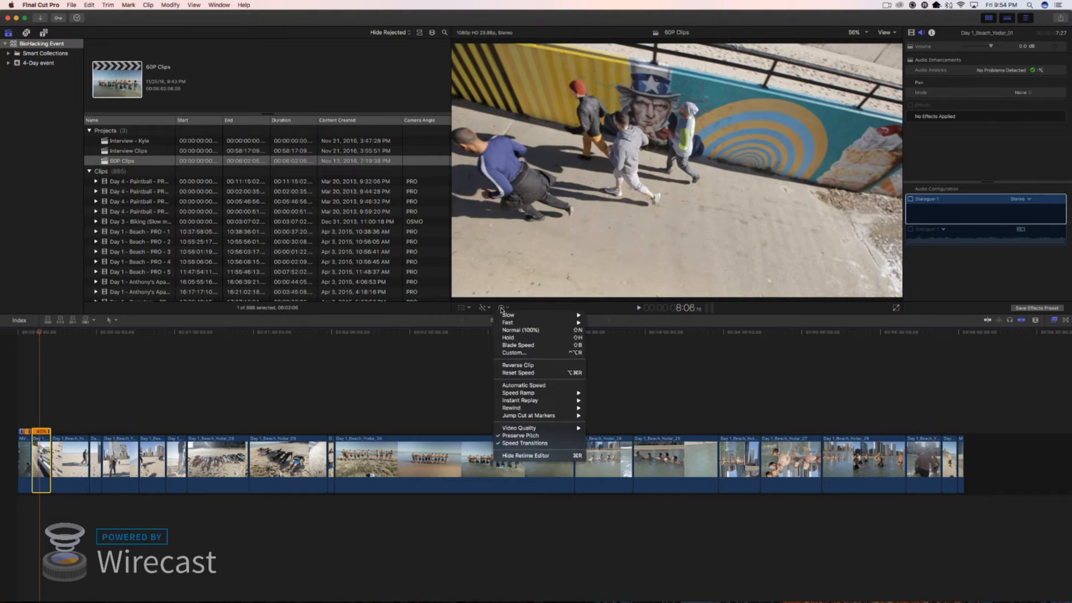
pyautogui.click(500, 309)
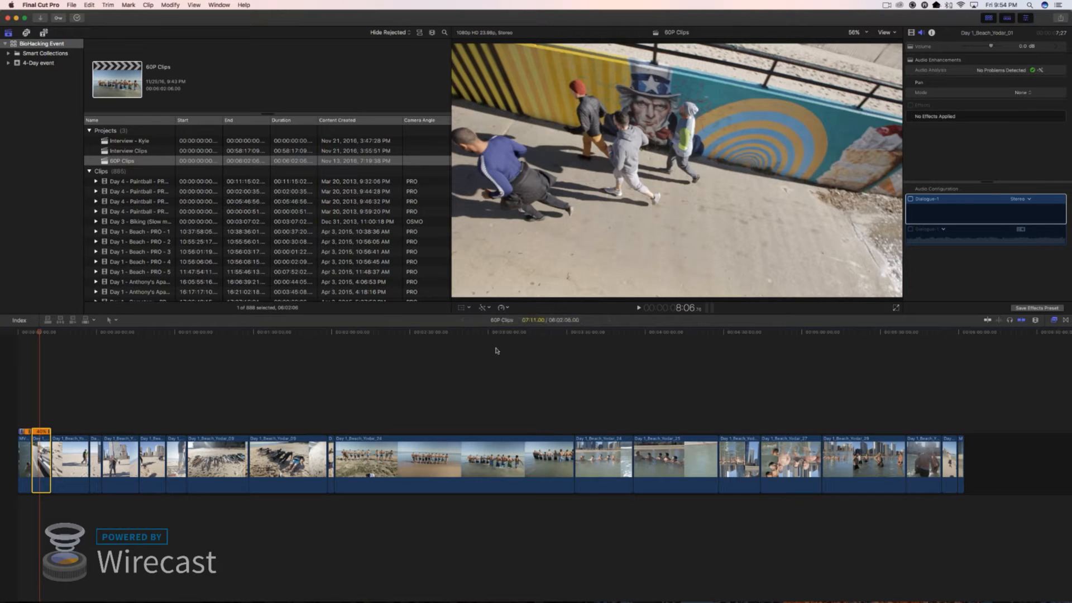
pyautogui.click(501, 308)
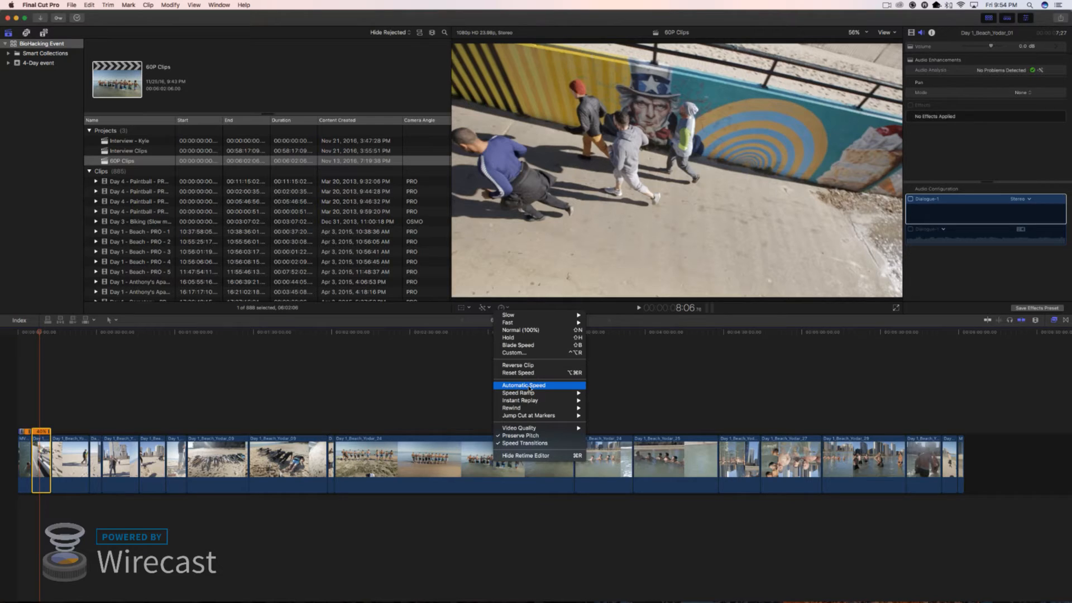
pyautogui.click(62, 414)
# Select every clip after the second one, display their retime editors to check the speeds, and hide the editors again
pyautogui.moveTo(61, 414); pyautogui.dragTo(972, 567)
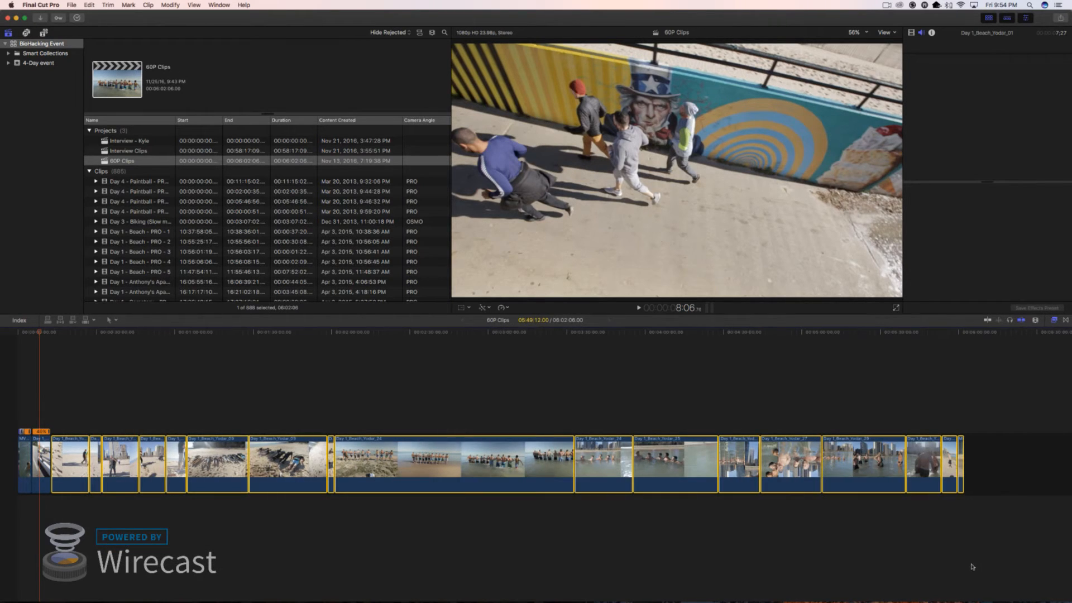
pyautogui.press('super+r')
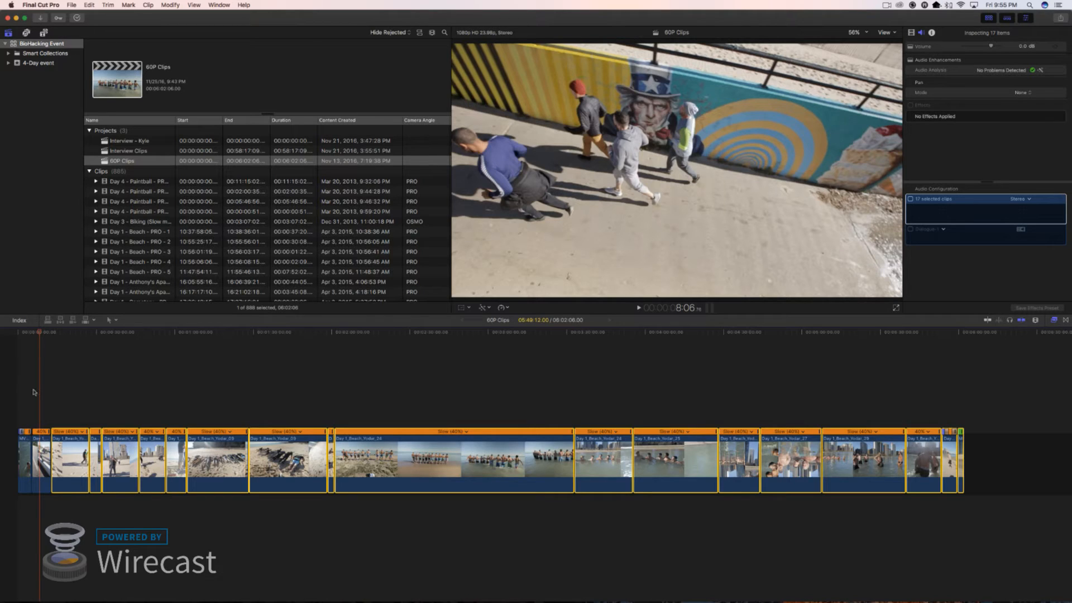
pyautogui.press('super+r')
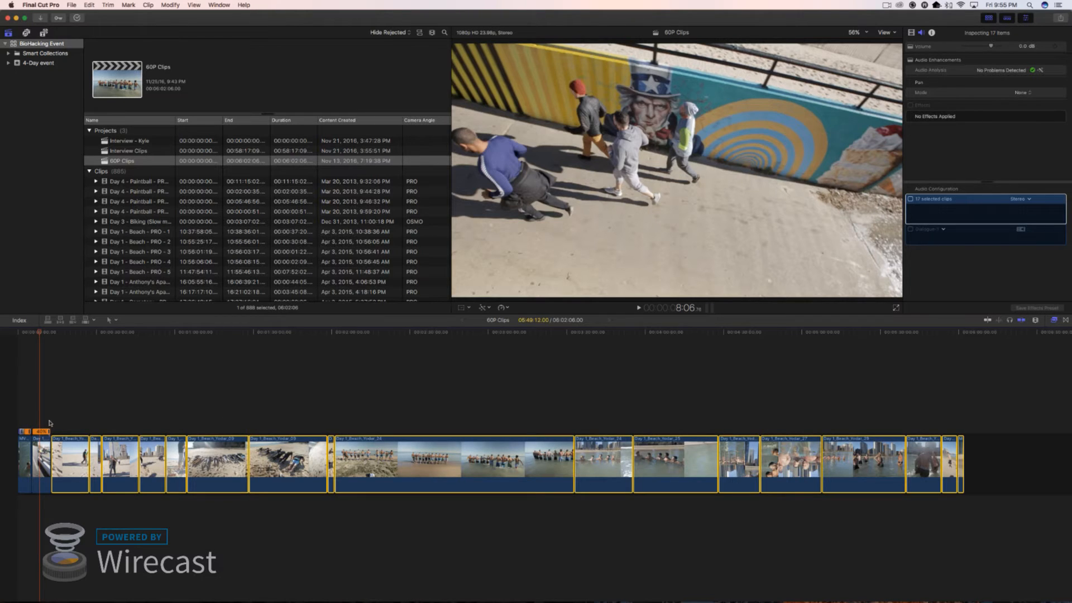
# Play the second timeline clip from its start and stop at 6:14
pyautogui.click(49, 423)
pyautogui.press('super+equal')
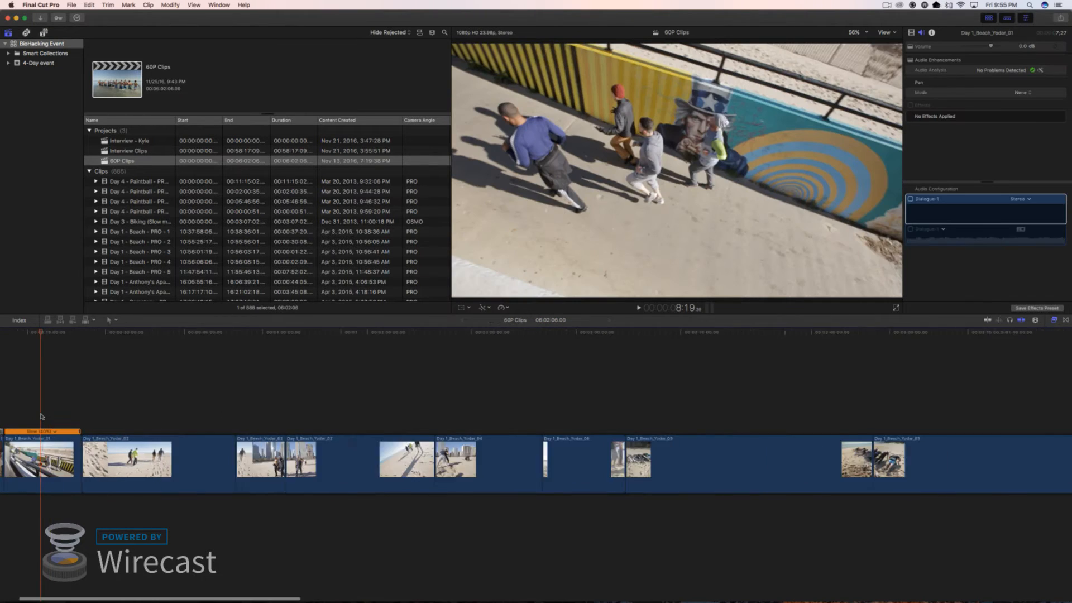
pyautogui.press('super+equal')
pyautogui.press('super+equal')
pyautogui.press('super+equal')
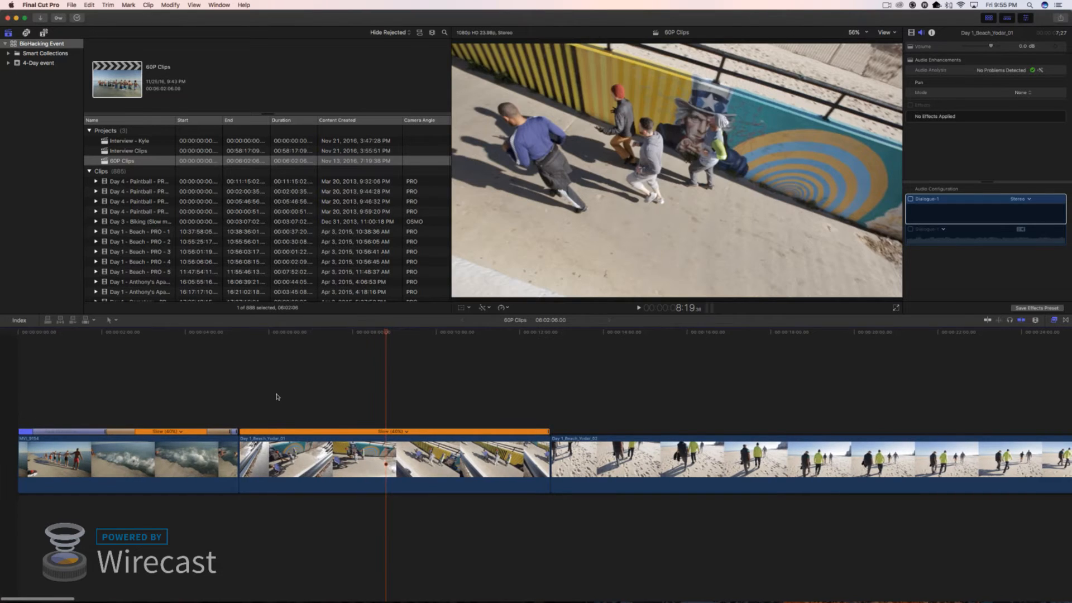
pyautogui.click(277, 396)
pyautogui.press('Up')
pyautogui.press('space')
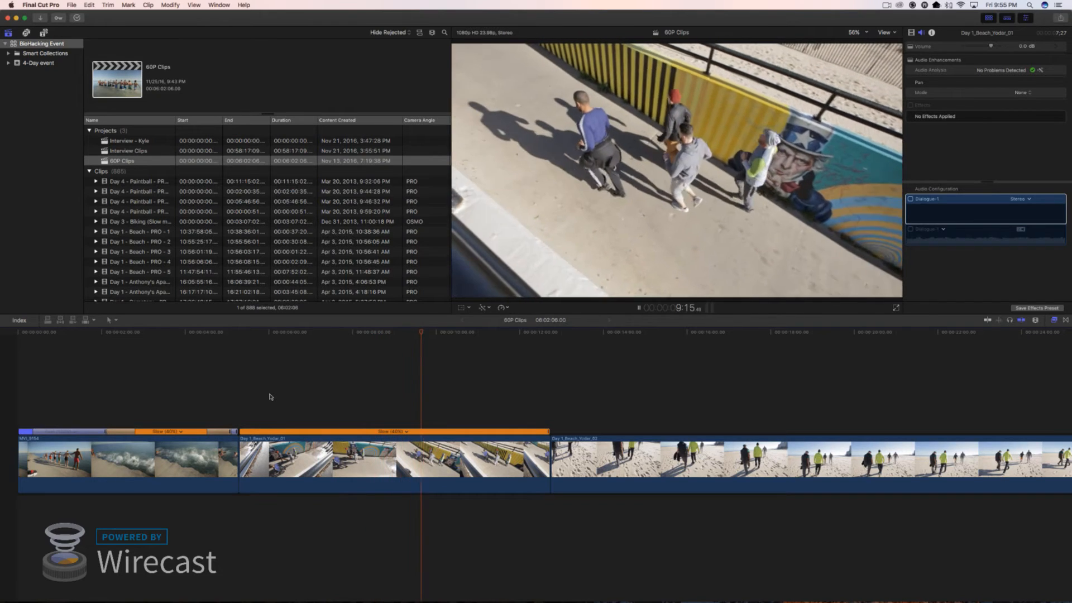
pyautogui.press('space')
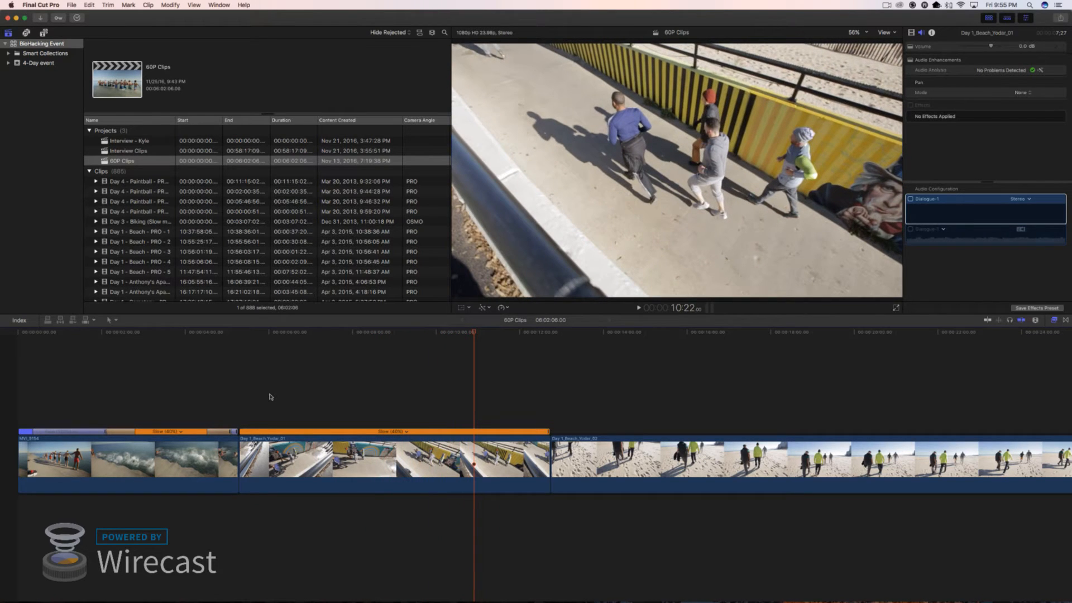
pyautogui.press('Up')
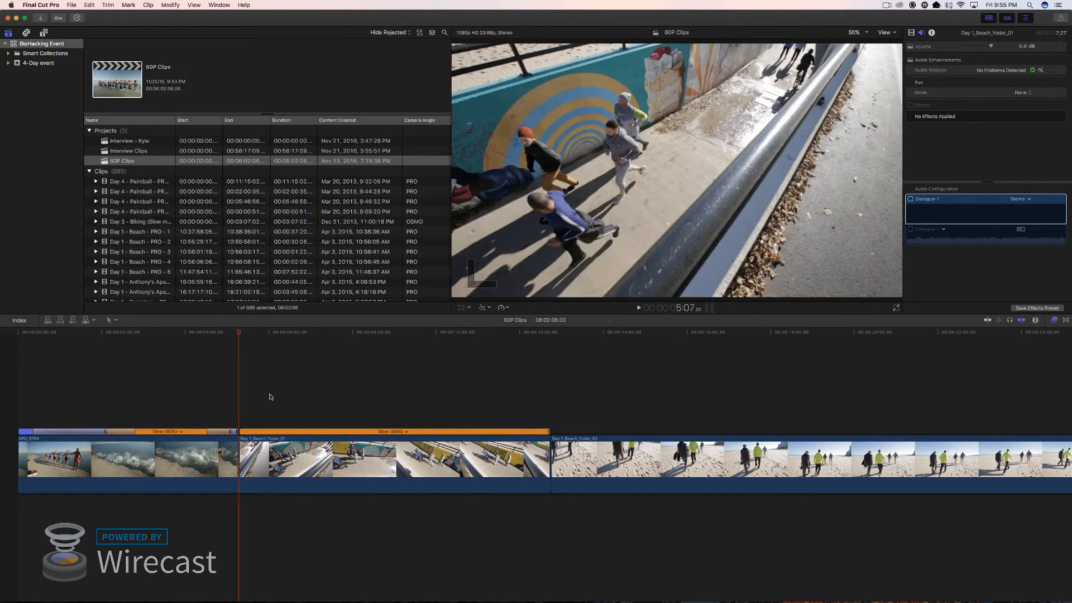
pyautogui.press('space')
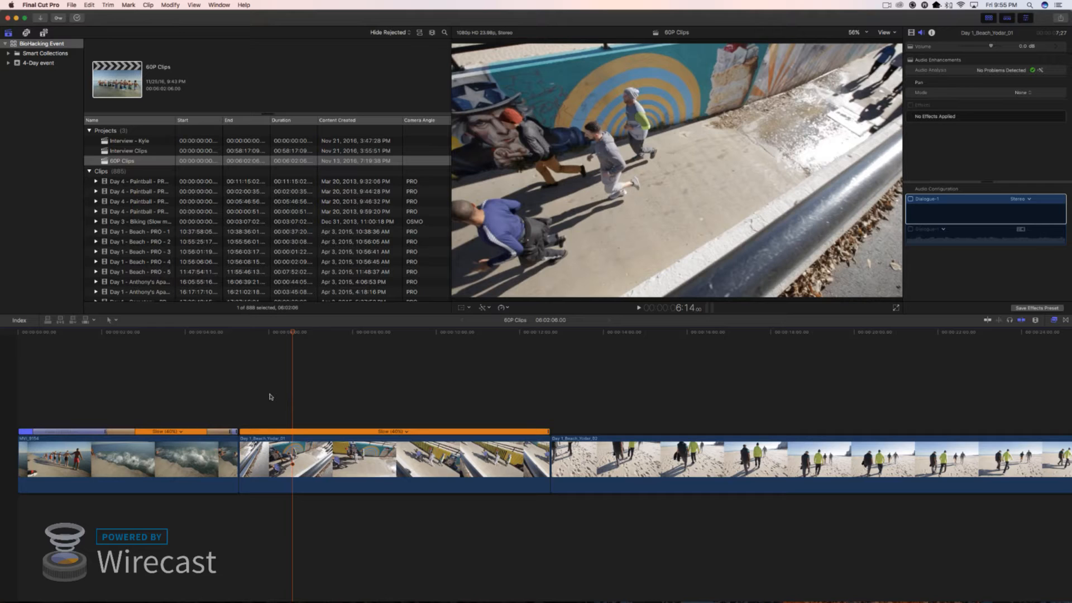
# Try splitting the second clip's speed at 6:14 and shortening its first speed segment, and undo both changes
pyautogui.hotkey('shift', 'b')
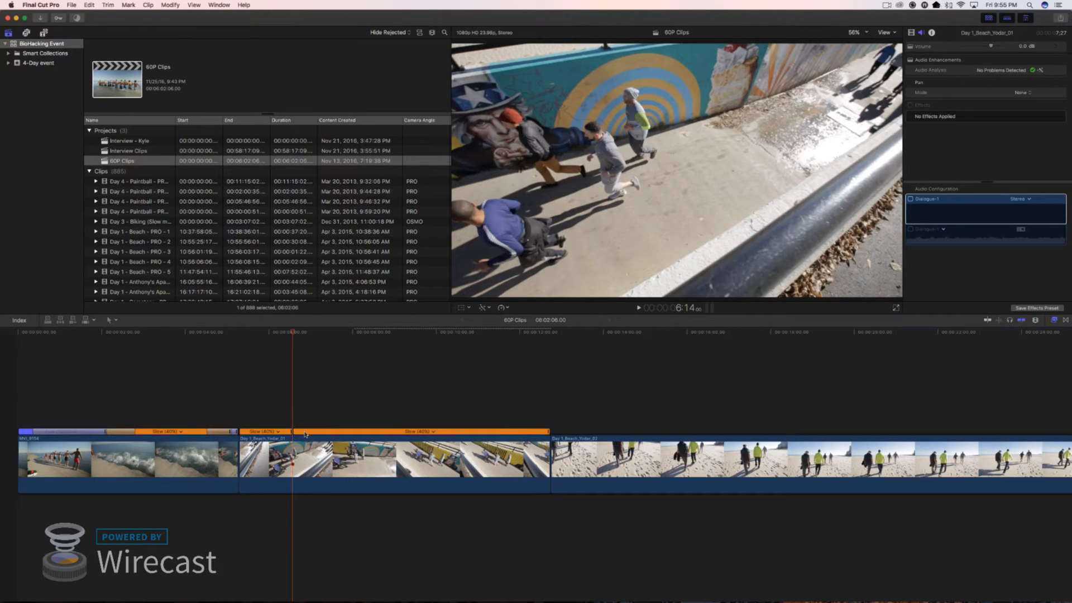
pyautogui.moveTo(292, 434); pyautogui.dragTo(268, 433)
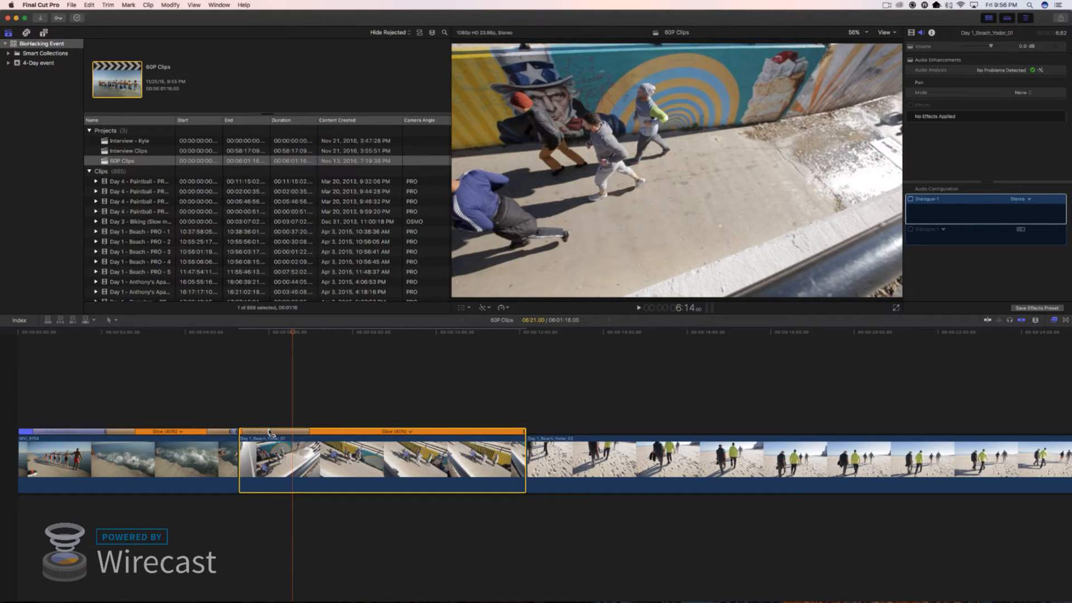
pyautogui.press('super+z')
pyautogui.press('super+z')
pyautogui.press('super+z')
pyautogui.press('super+z')
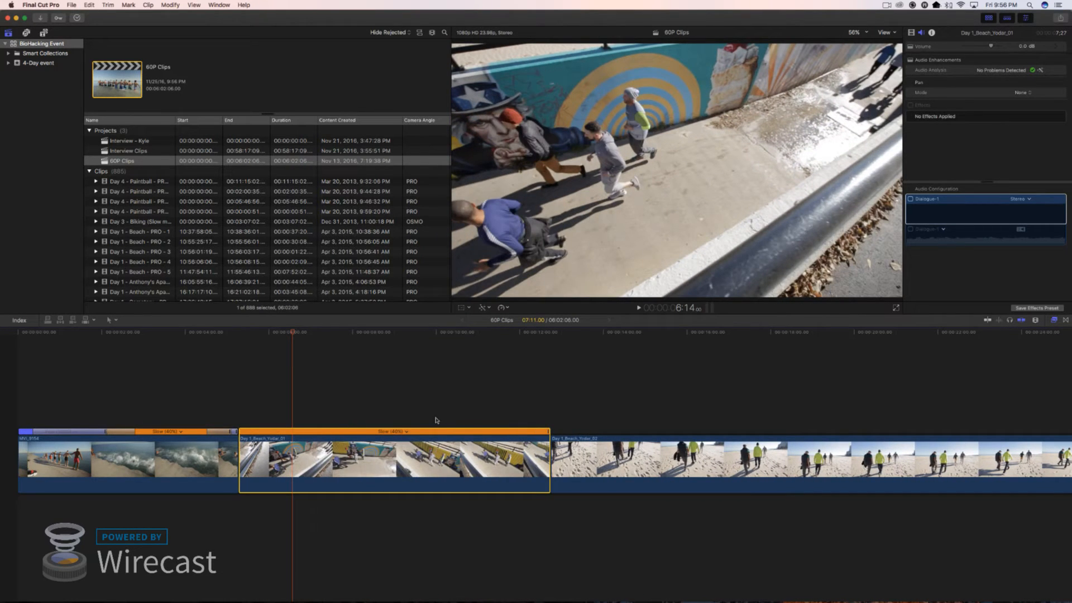
# Split the second clip's speed into three segments with Blade Speed at 7:10 and 12:02
pyautogui.moveTo(292, 331); pyautogui.dragTo(328, 348)
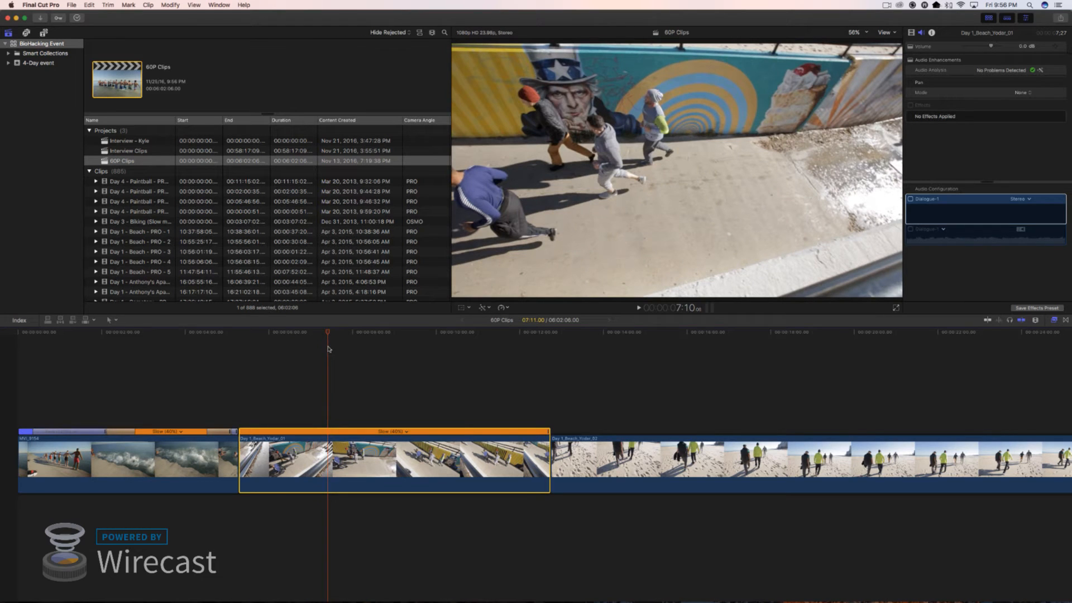
pyautogui.hotkey('shift', 'b')
pyautogui.moveTo(329, 335); pyautogui.dragTo(523, 374)
pyautogui.hotkey('shift', 'b')
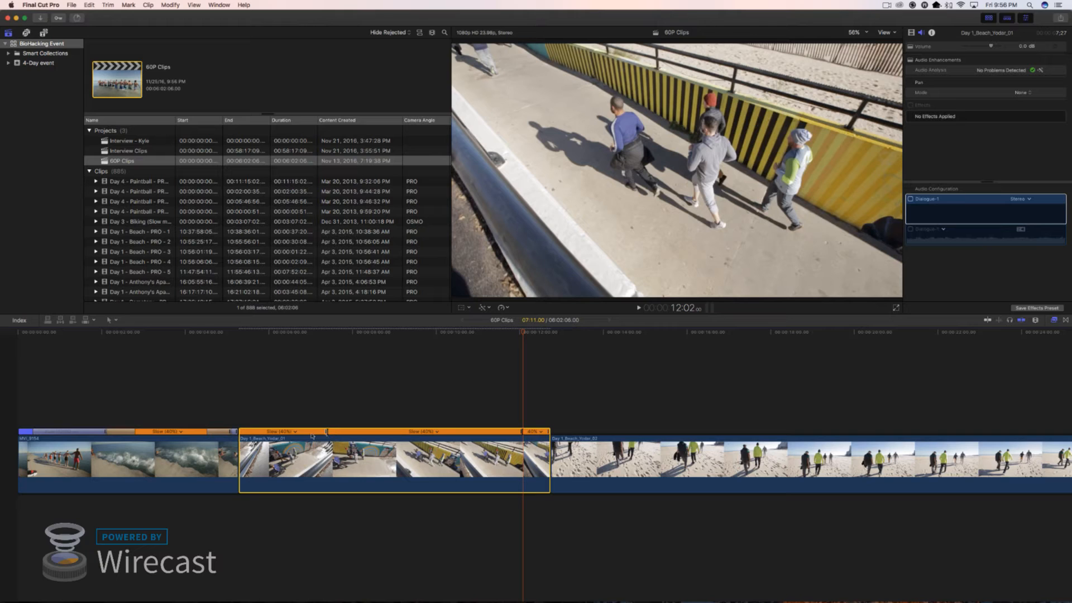
# Speed up the second clip's first and last segments by shortening them, and tighten the speed transition into the slow middle segment
pyautogui.moveTo(327, 434); pyautogui.dragTo(254, 436)
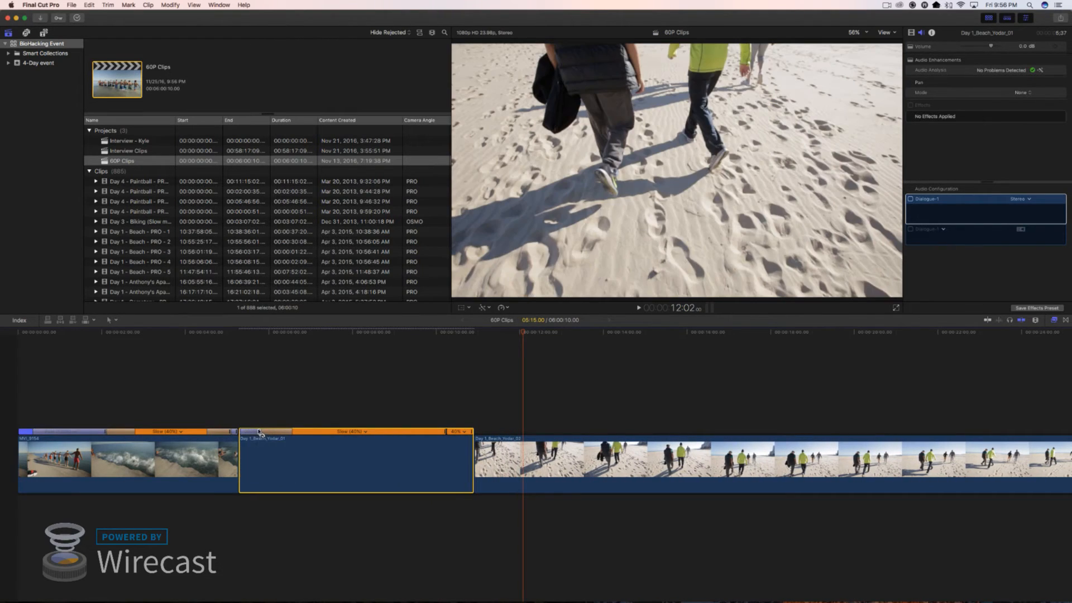
pyautogui.moveTo(472, 432); pyautogui.dragTo(444, 438)
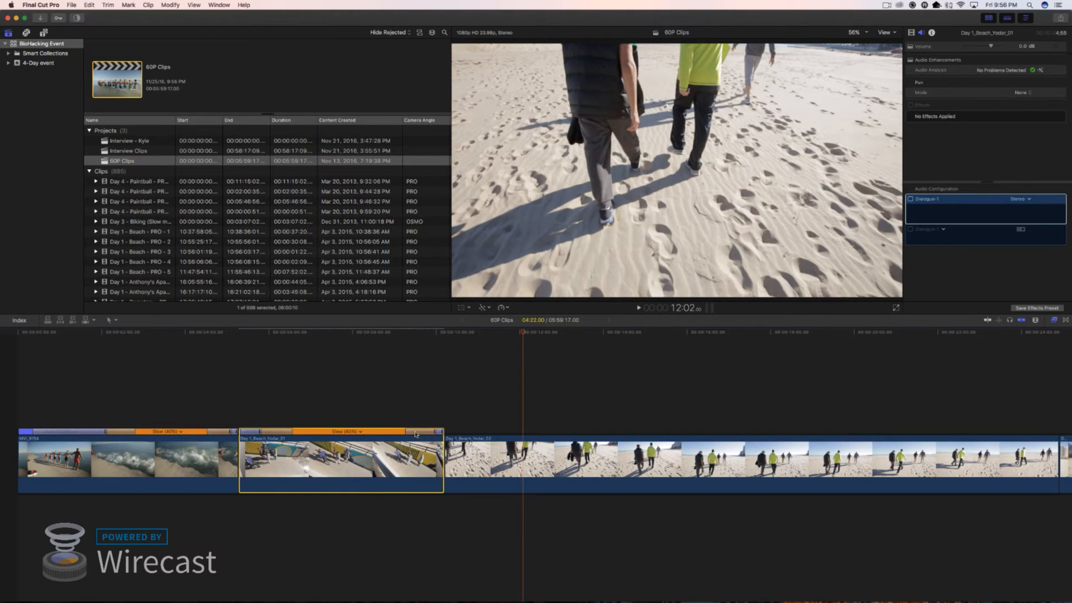
pyautogui.moveTo(289, 431)
pyautogui.mouseDown()
pyautogui.moveTo(306, 431)
pyautogui.moveTo(264, 432)
pyautogui.moveTo(278, 436)
pyautogui.mouseUp()
# Play the retimed second clip from near its start to about 6:19 to check the speed ramp
pyautogui.click(243, 332)
pyautogui.press('space')
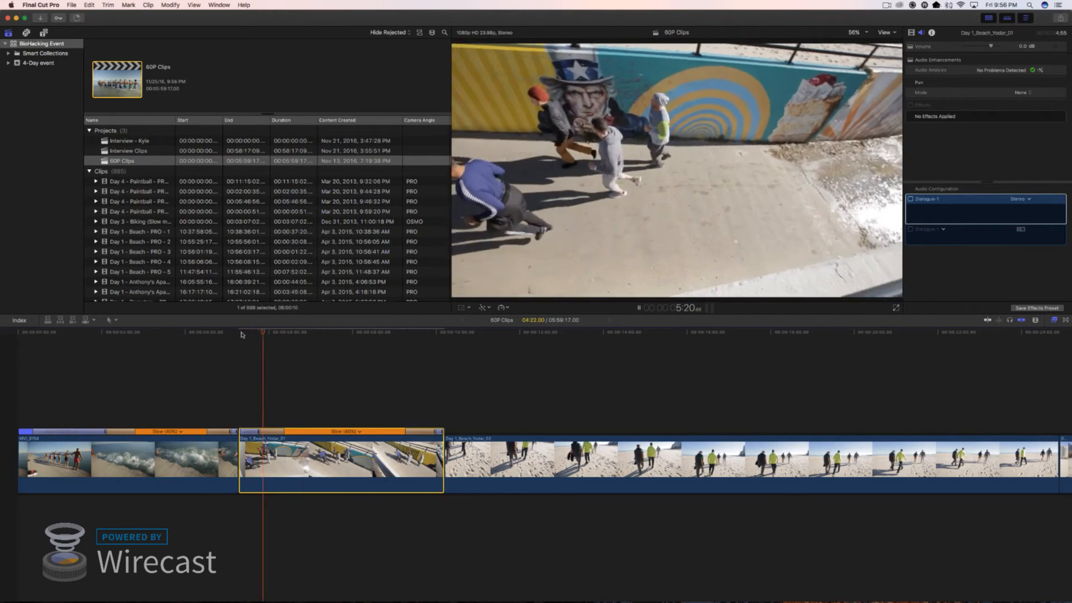
pyautogui.press('space')
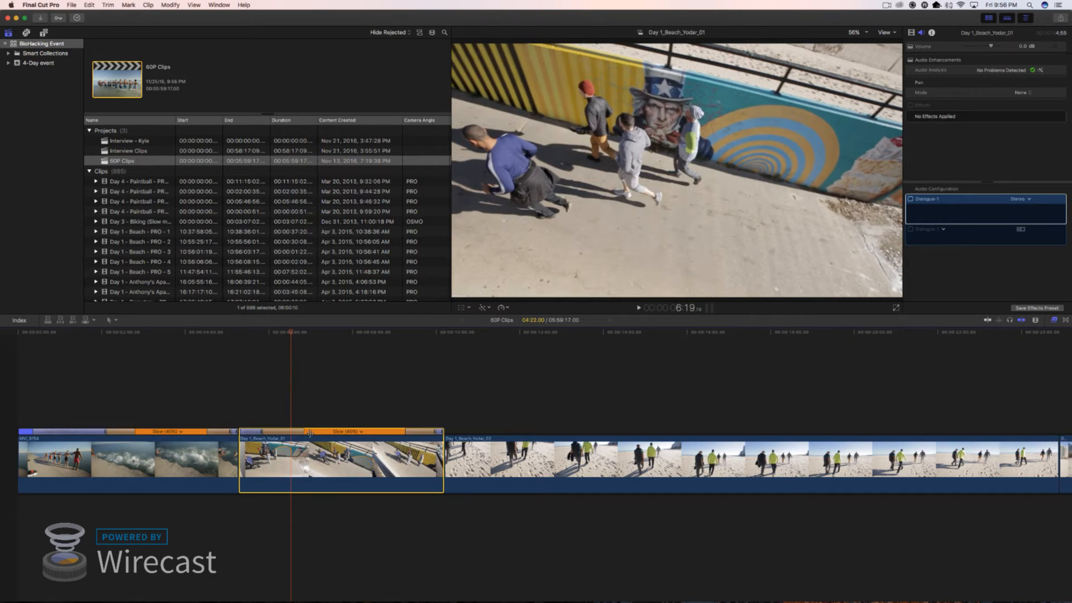
# Lengthen the speed transition into the second clip's slow middle segment, and play from the clip's start to 10:20 to check it
pyautogui.click(243, 333)
pyautogui.press('space')
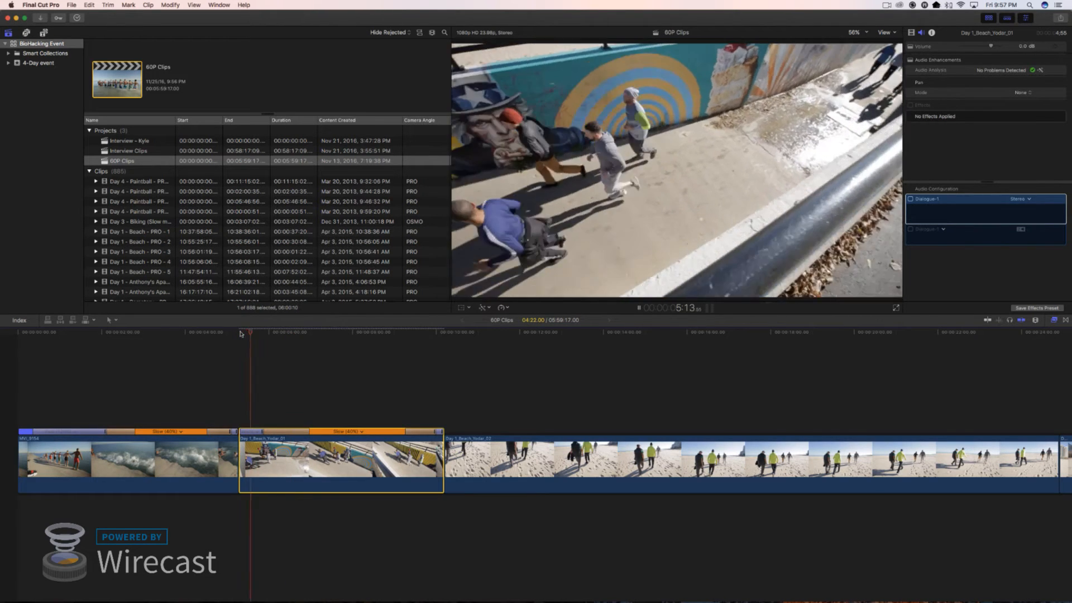
pyautogui.press('space')
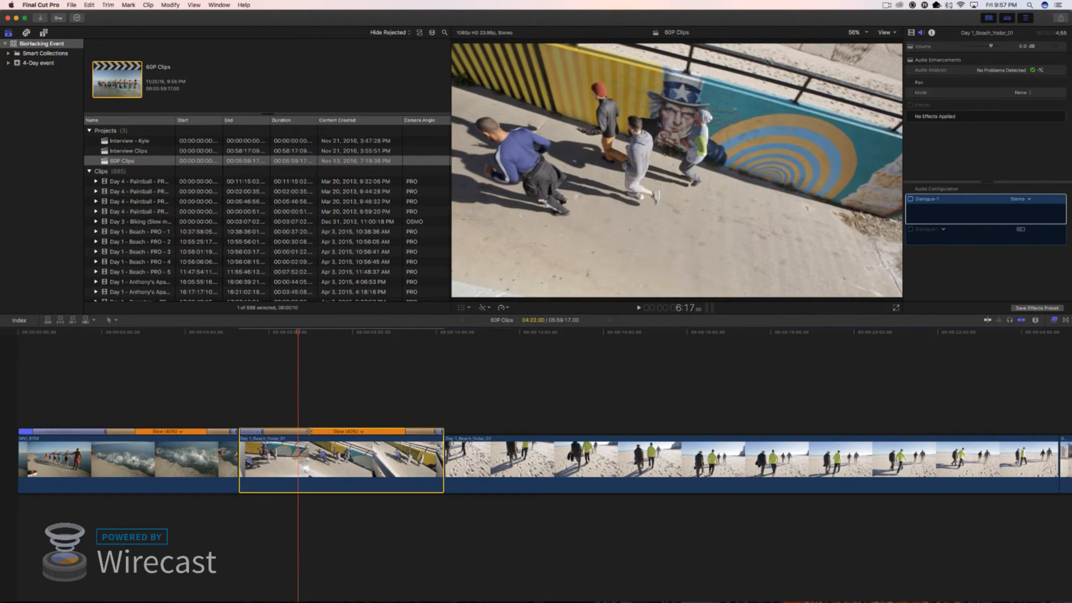
pyautogui.moveTo(310, 432); pyautogui.dragTo(320, 431)
pyautogui.click(239, 333)
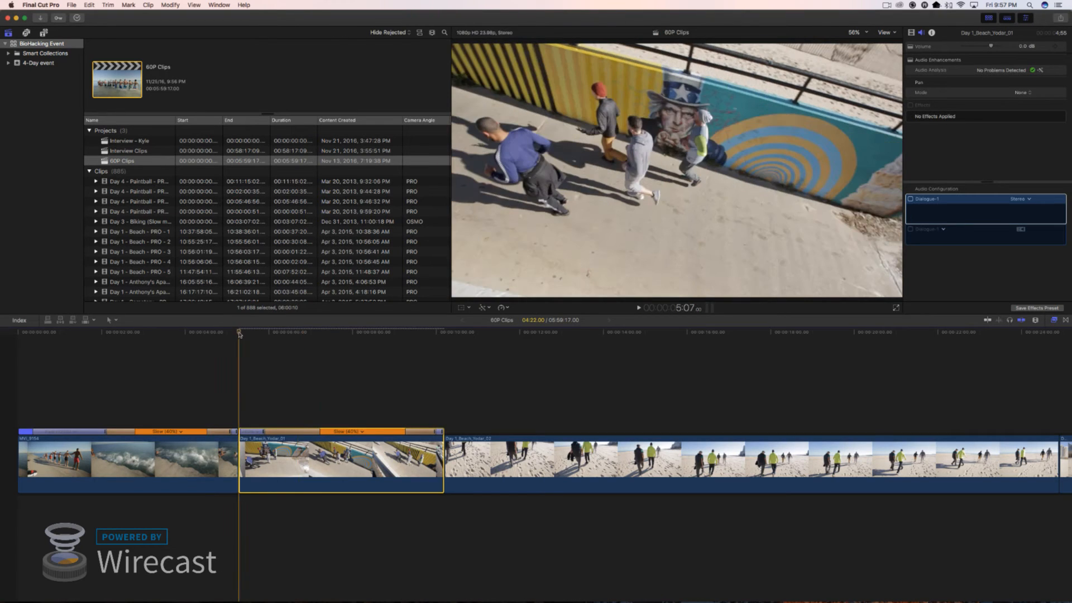
pyautogui.press('space')
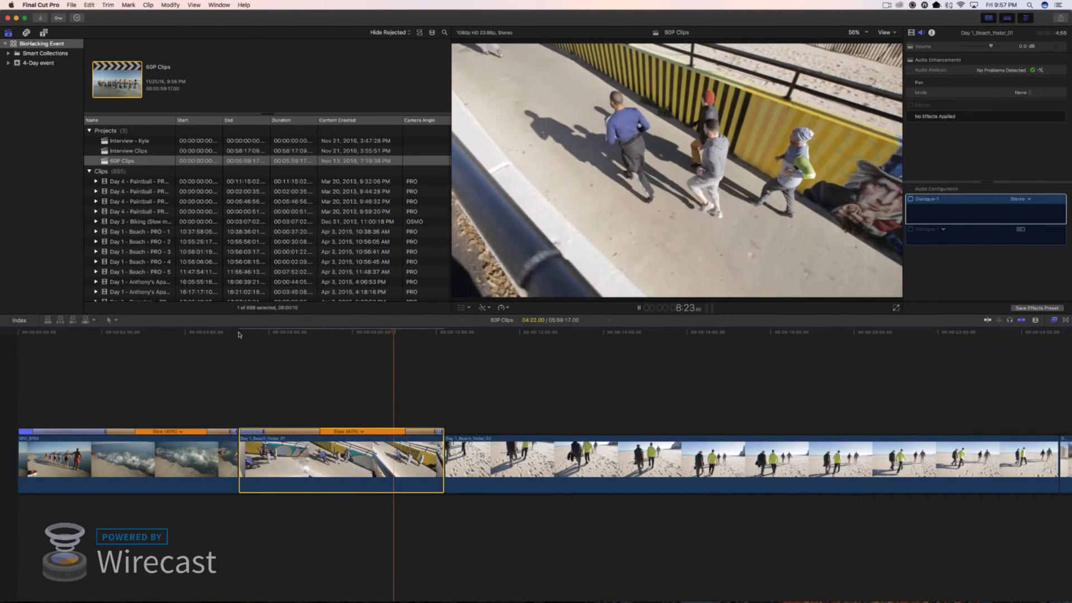
pyautogui.press('space')
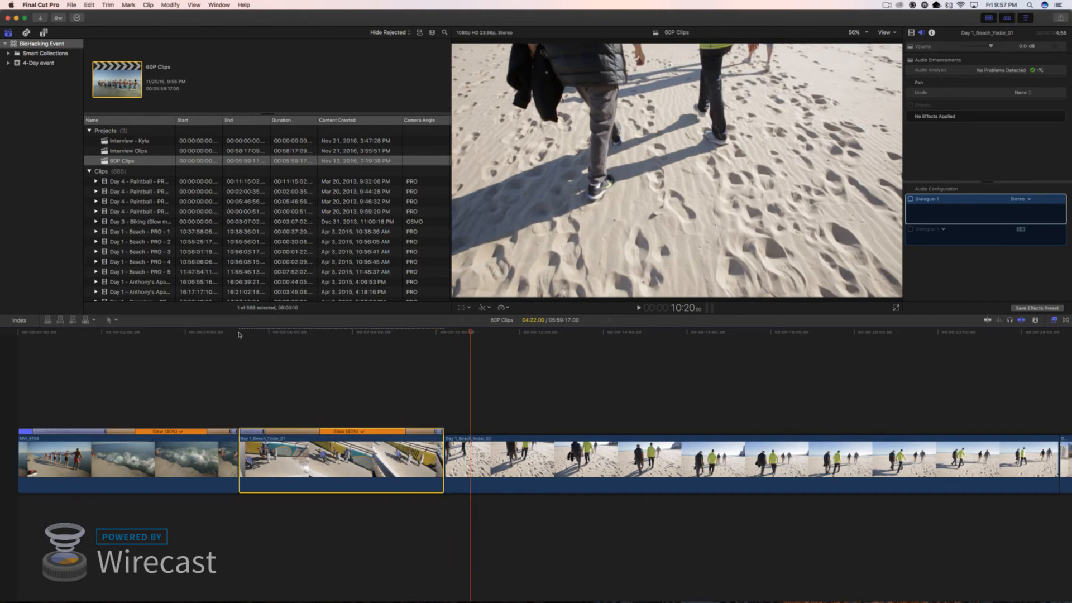
# Show the retime editor on the third clip and split its speed into three segments with Blade Speed at 14:15 and 21:15
pyautogui.click(529, 462)
pyautogui.hscroll(8, 529, 462)
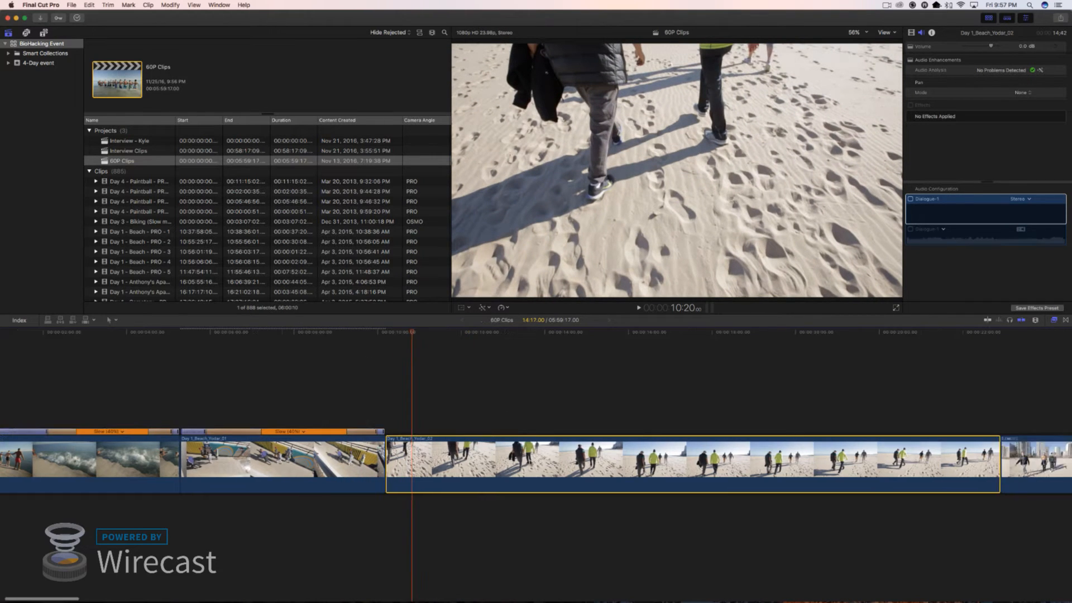
pyautogui.press('super+r')
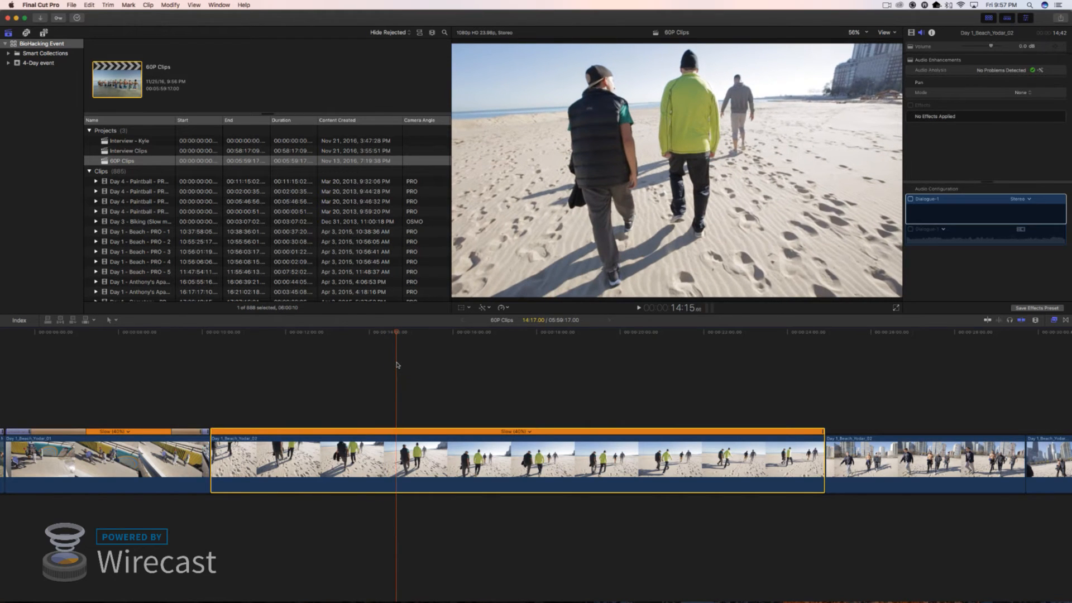
pyautogui.hotkey('shift', 'b')
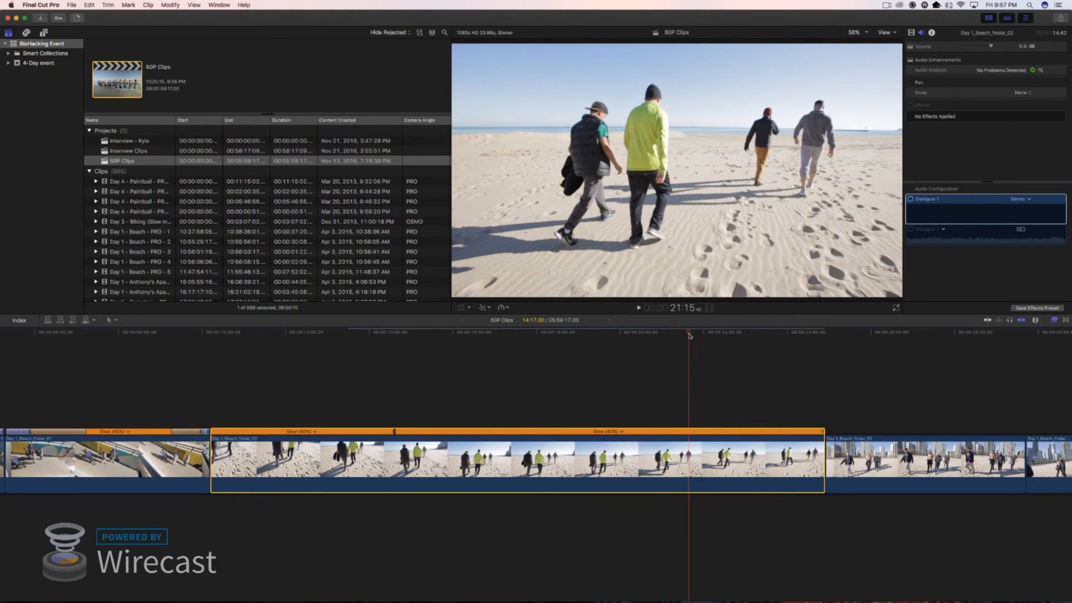
pyautogui.hotkey('shift', 'b')
# Speed up the third clip's first and last speed segments by shortening them
pyautogui.moveTo(395, 433); pyautogui.dragTo(240, 441)
pyautogui.moveTo(531, 435); pyautogui.dragTo(568, 435)
pyautogui.press('super+z')
# Lengthen the speed transition into the third clip's slow middle segment, playing from the clip's start before and after the change
pyautogui.click(215, 402)
pyautogui.press('space')
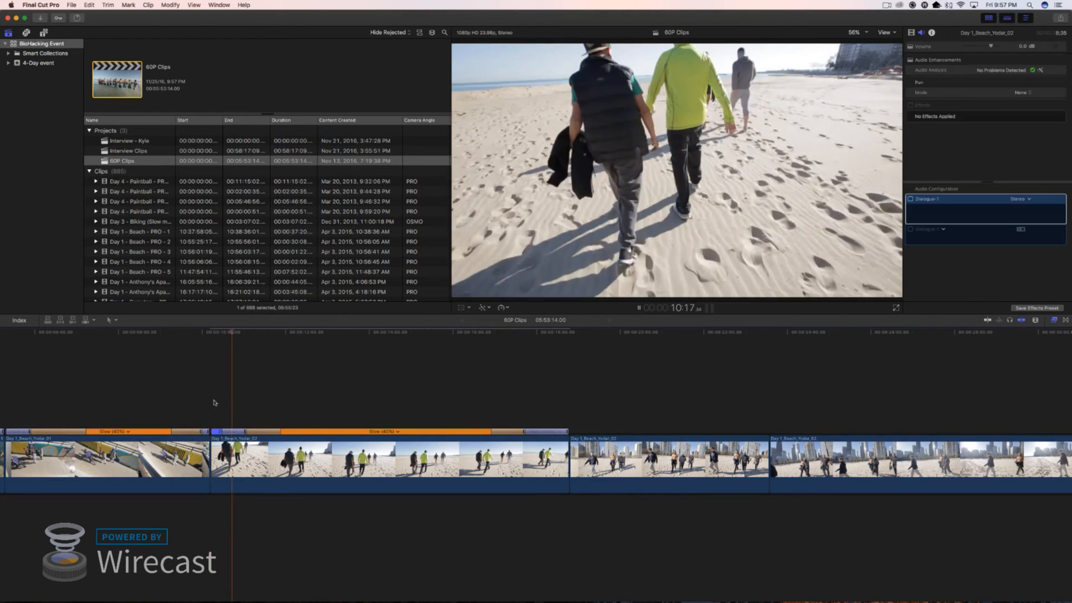
pyautogui.press('space')
pyautogui.moveTo(281, 433); pyautogui.dragTo(310, 433)
pyautogui.click(208, 406)
pyautogui.press('space')
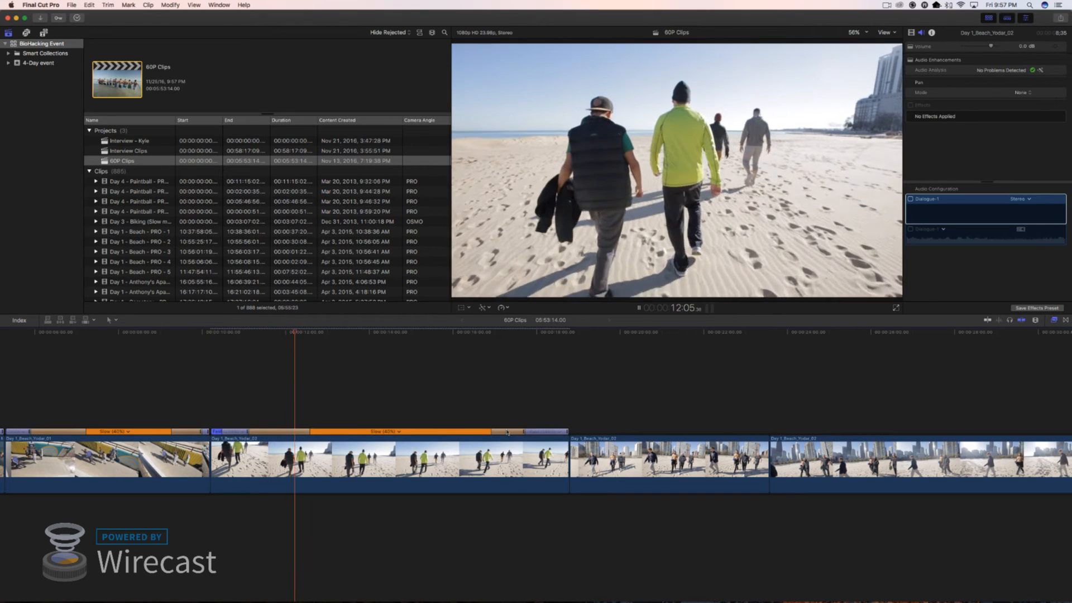
pyautogui.press('space')
# Lengthen the speed transition out of the third clip's slow middle segment and play on to 18:04
pyautogui.moveTo(490, 431); pyautogui.dragTo(433, 431)
pyautogui.press('space')
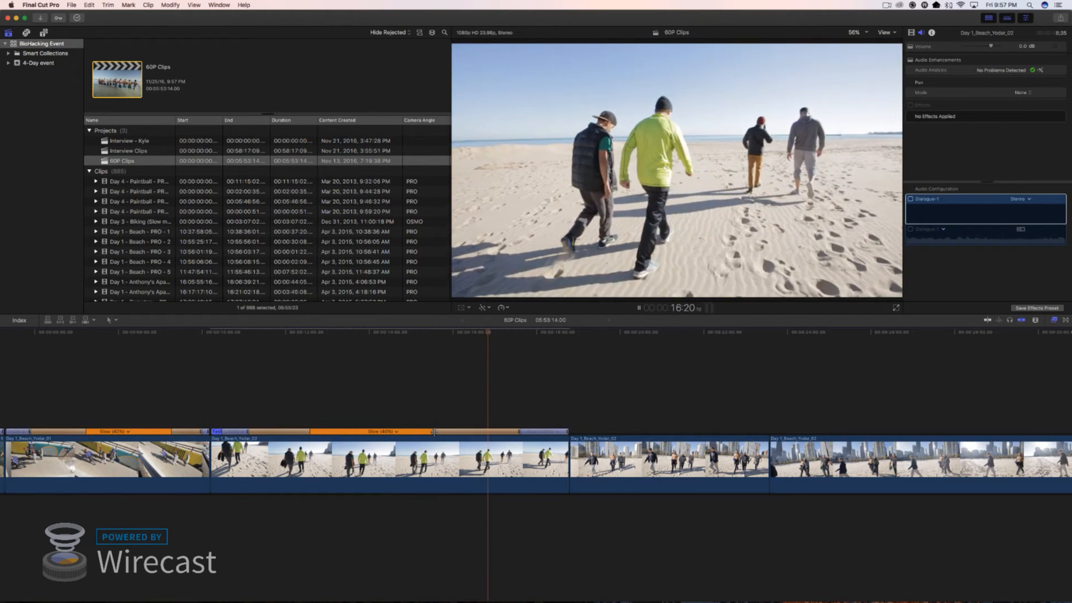
pyautogui.press('space')
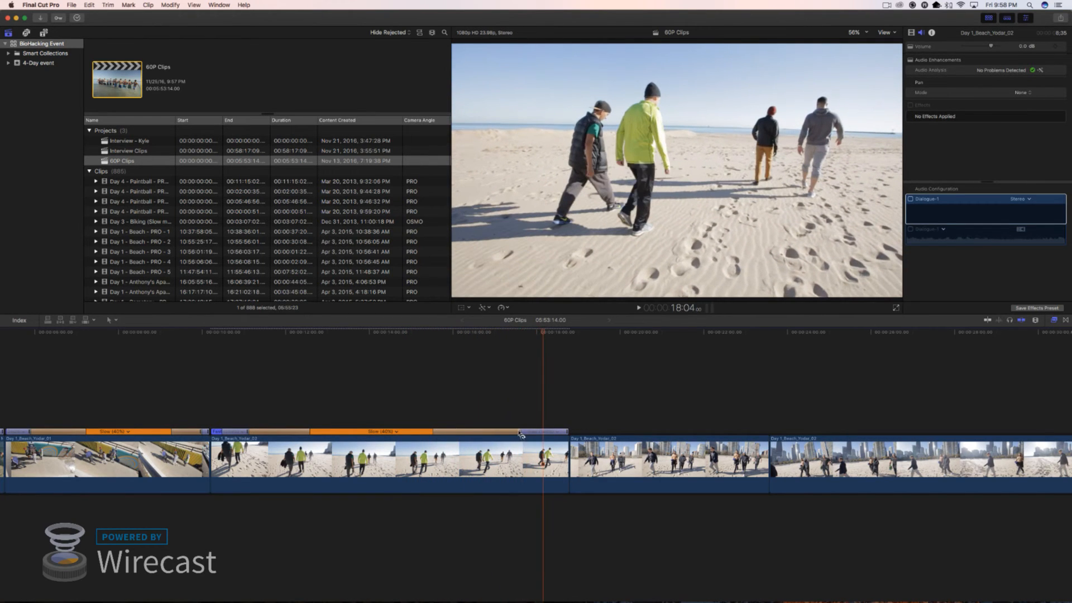
# Try speeding up the third clip's slow middle segment to 50%, play the result, and undo the change
pyautogui.moveTo(520, 433); pyautogui.dragTo(462, 433)
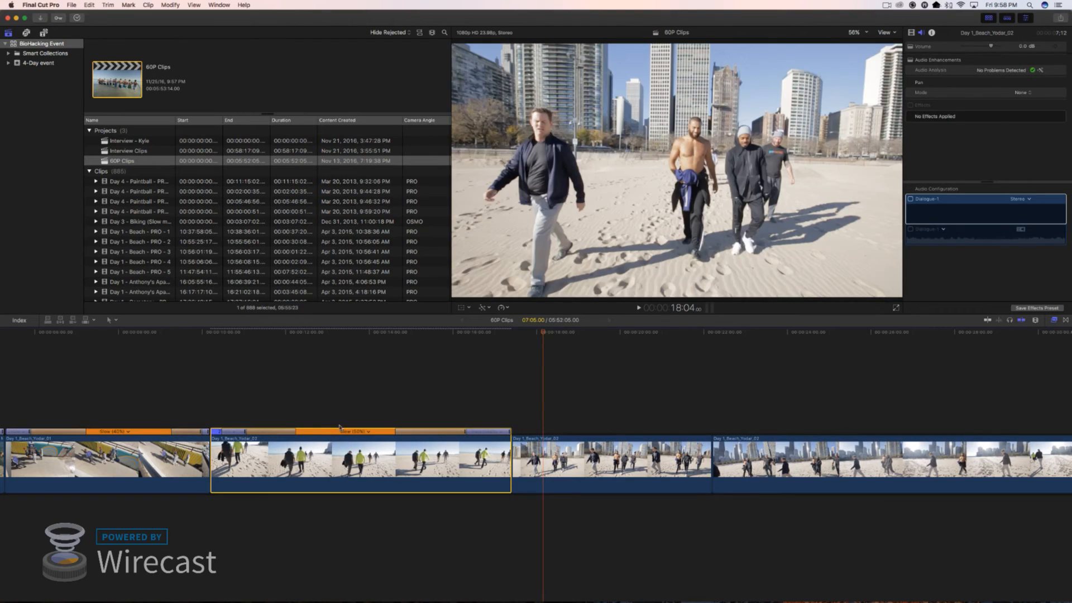
pyautogui.press('space')
pyautogui.press('space')
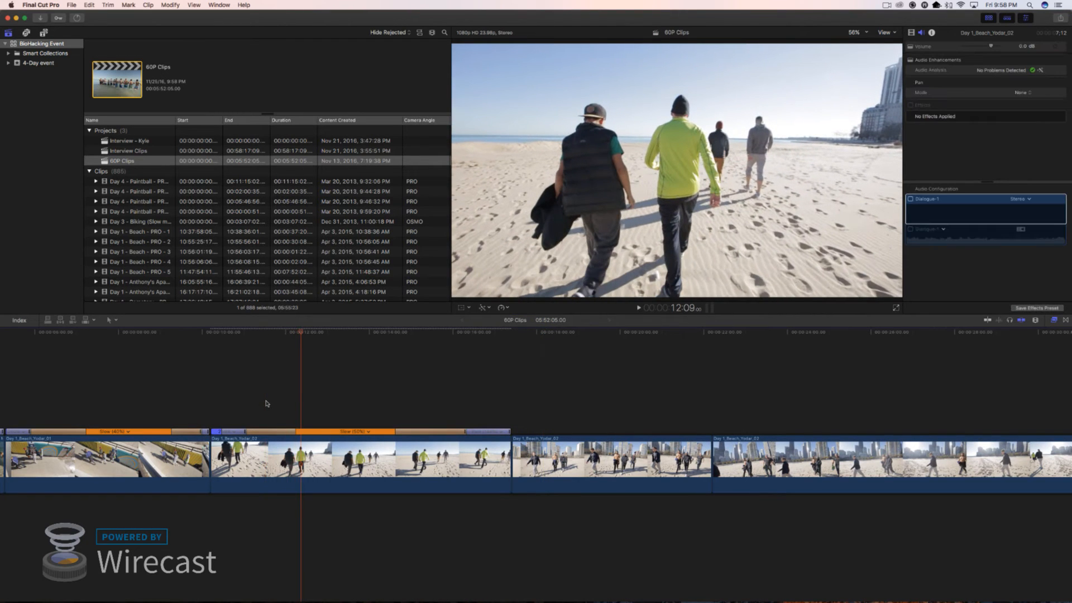
pyautogui.press('super+z')
# Speed up the third clip's last segment further by shortening it, and tighten the speed transition out of the slow middle segment
pyautogui.moveTo(568, 433); pyautogui.dragTo(554, 433)
pyautogui.moveTo(432, 433); pyautogui.dragTo(504, 432)
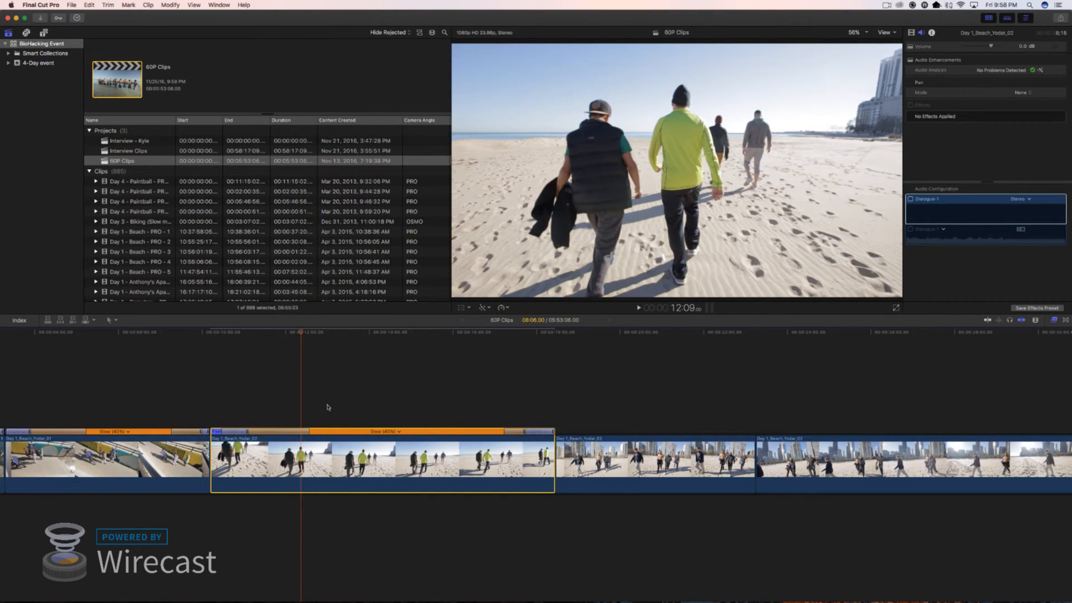
# Cut the fourth clip into three separate pieces with the Blade at 19:17 and 22:02
pyautogui.hscroll(5, 463, 416)
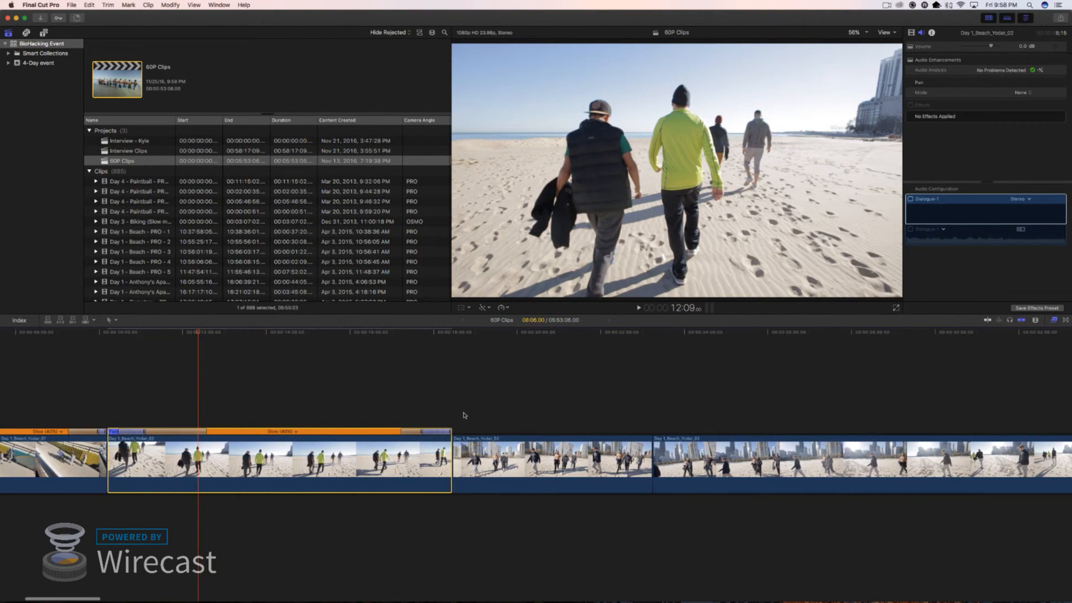
pyautogui.click(463, 416)
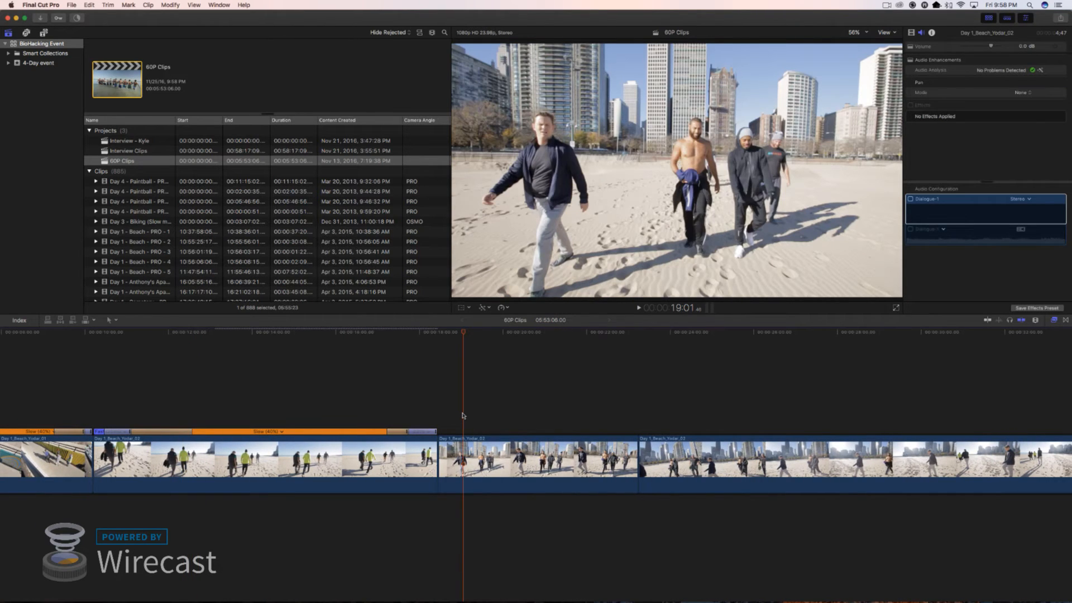
pyautogui.press('Up')
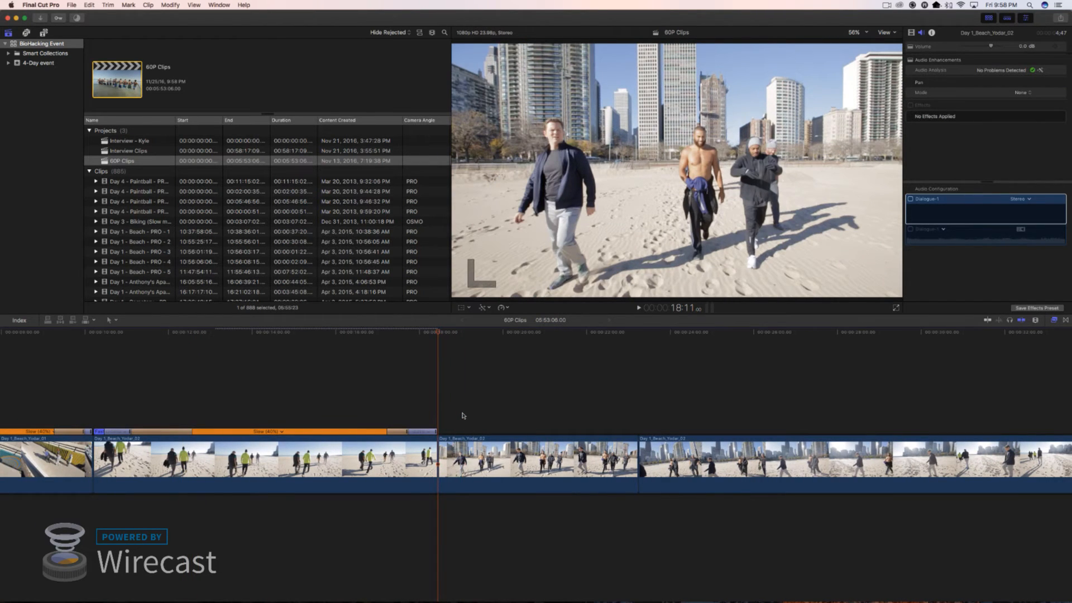
pyautogui.hscroll(5, 463, 416)
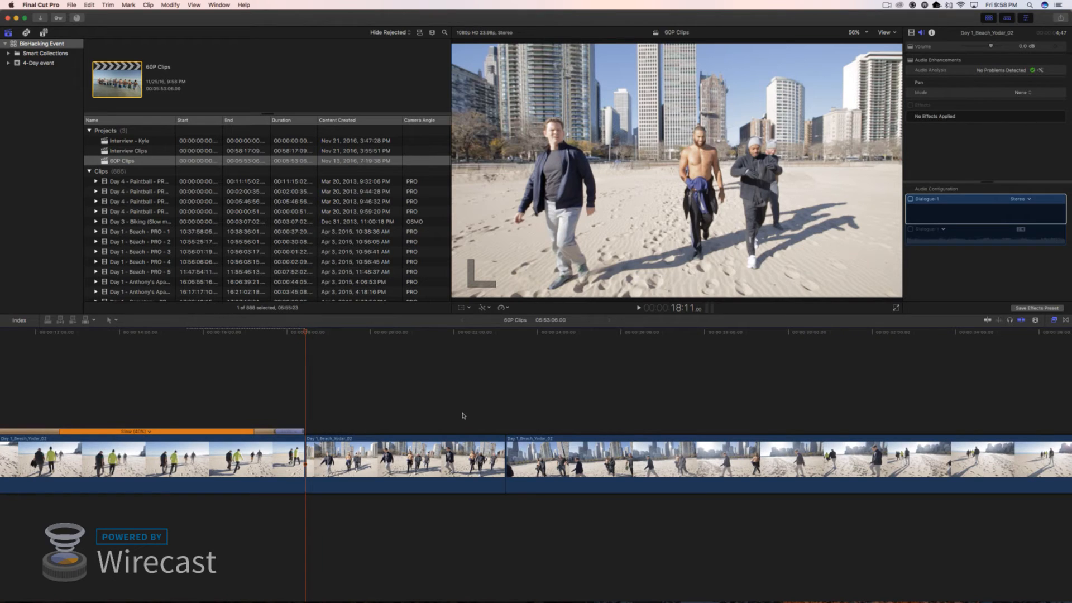
pyautogui.click(356, 451)
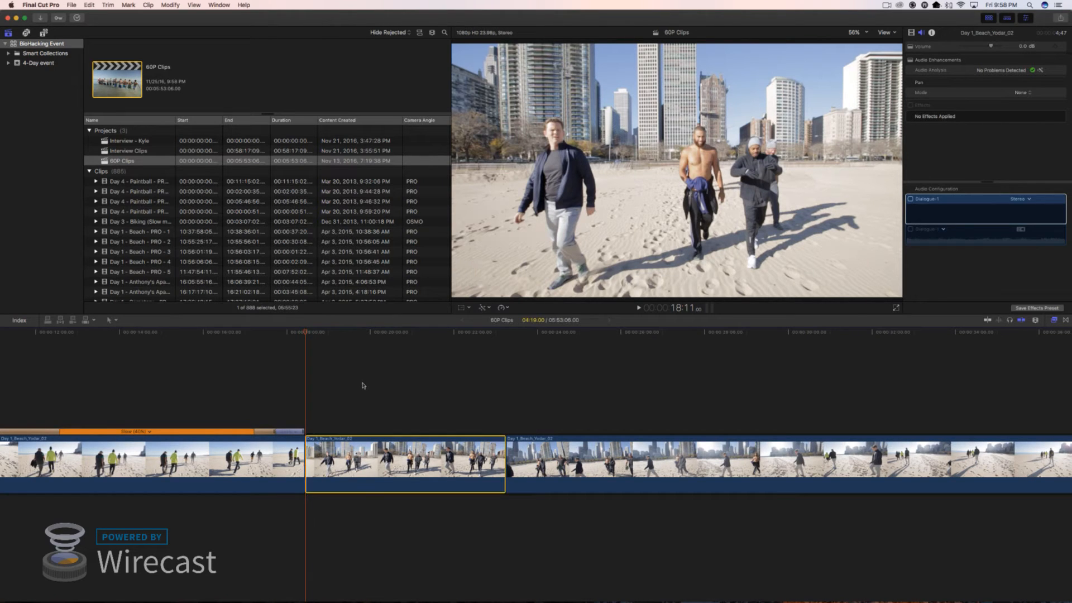
pyautogui.press('space')
pyautogui.press('space')
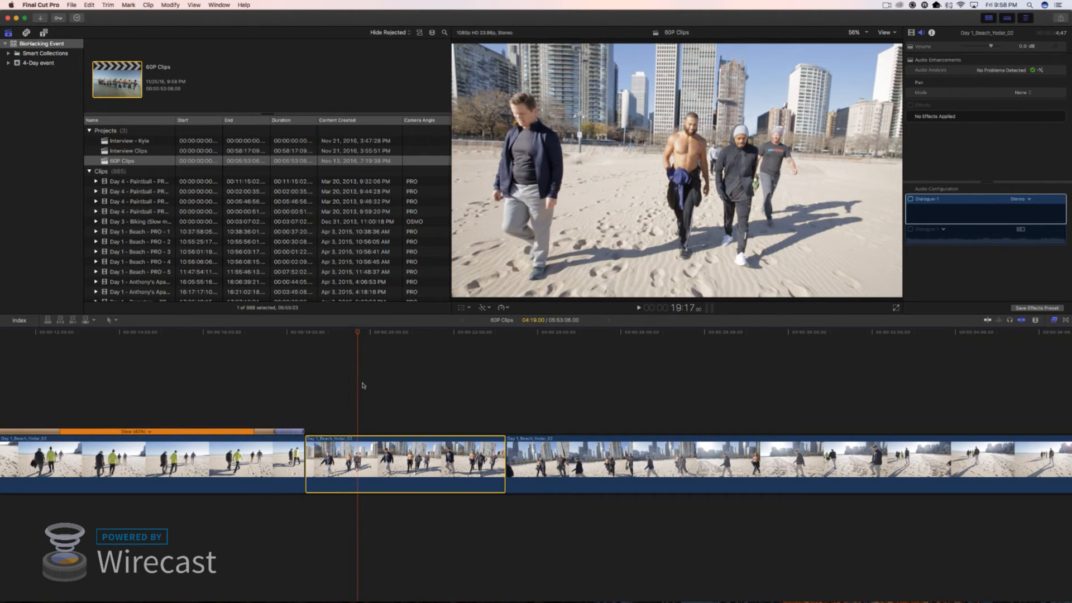
pyautogui.press('super+b')
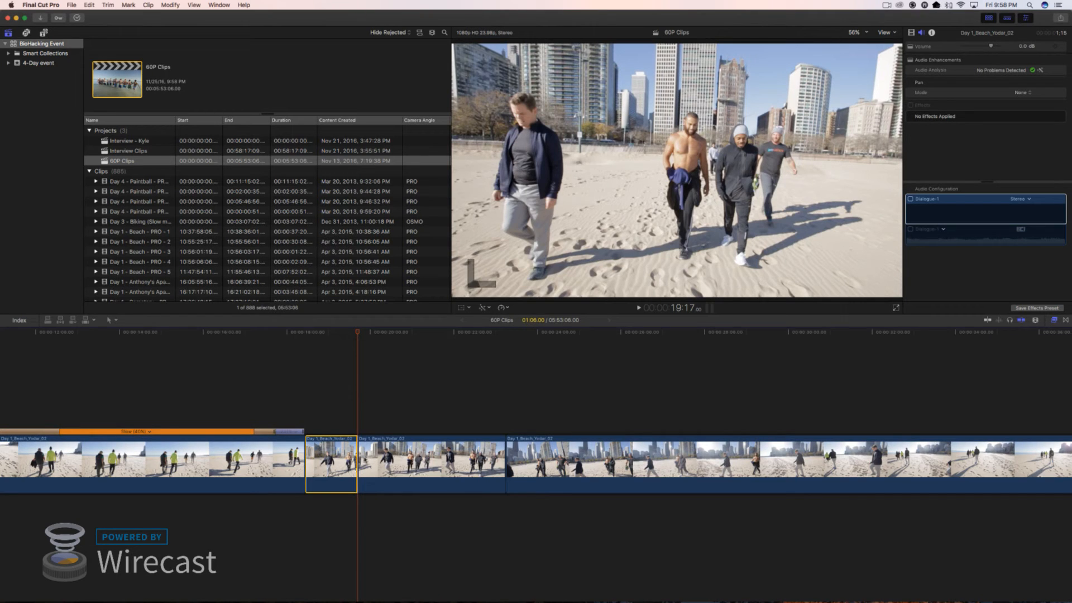
pyautogui.press('l')
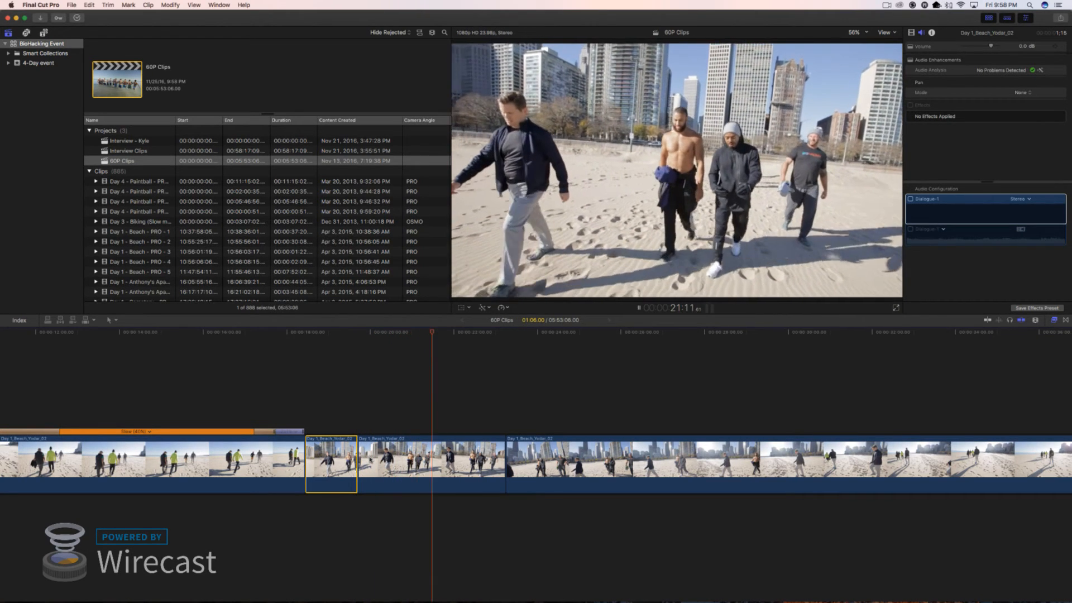
pyautogui.press('space')
pyautogui.press('super+b')
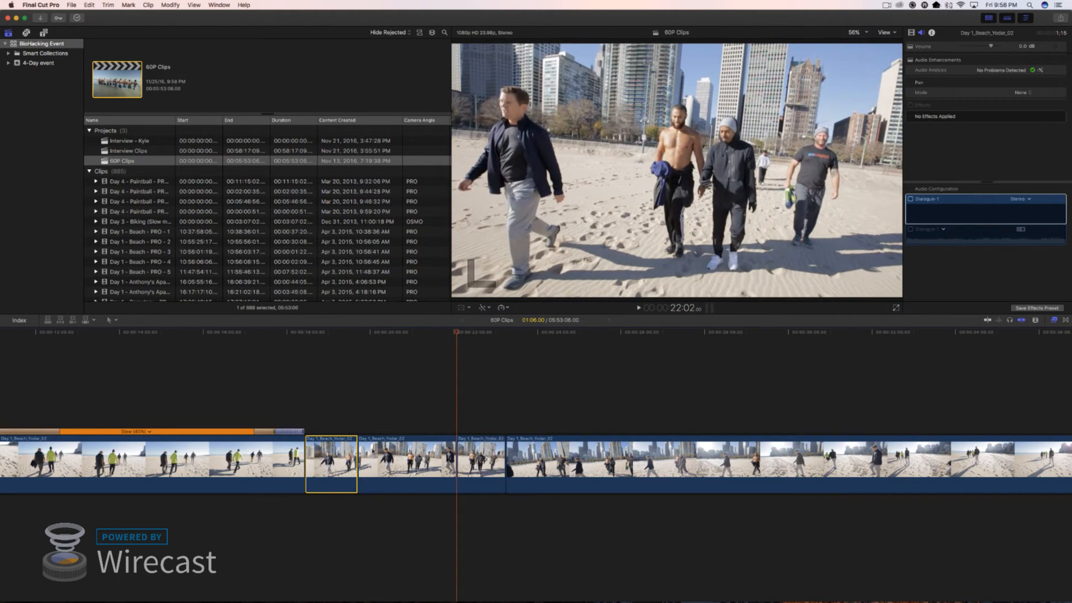
# Show the retime editor on the fourth clip's first and last pieces and speed both up by shortening them
pyautogui.press('super+r')
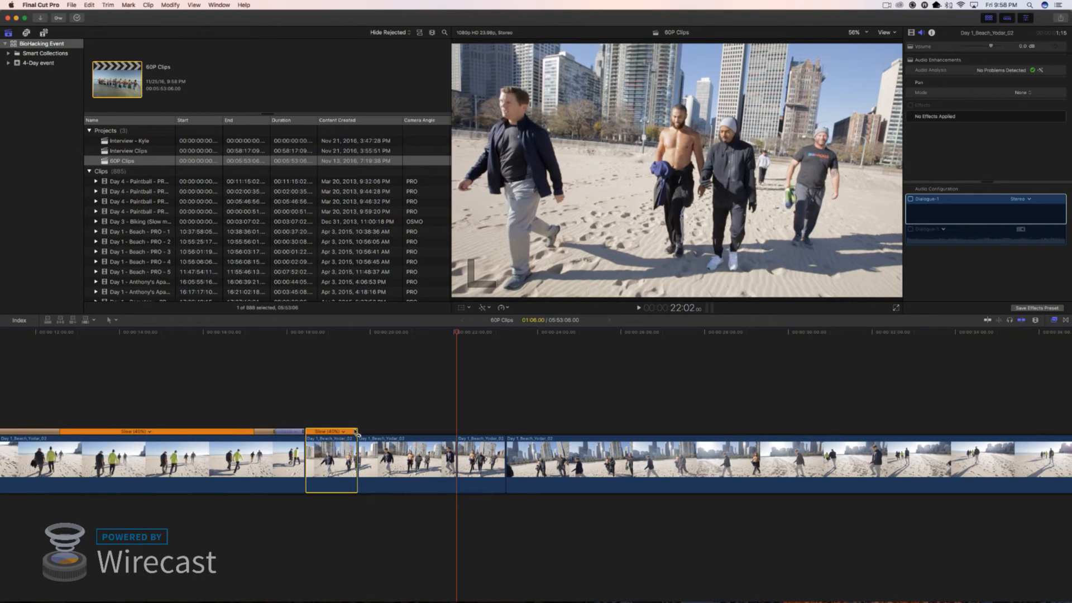
pyautogui.moveTo(357, 433); pyautogui.dragTo(323, 433)
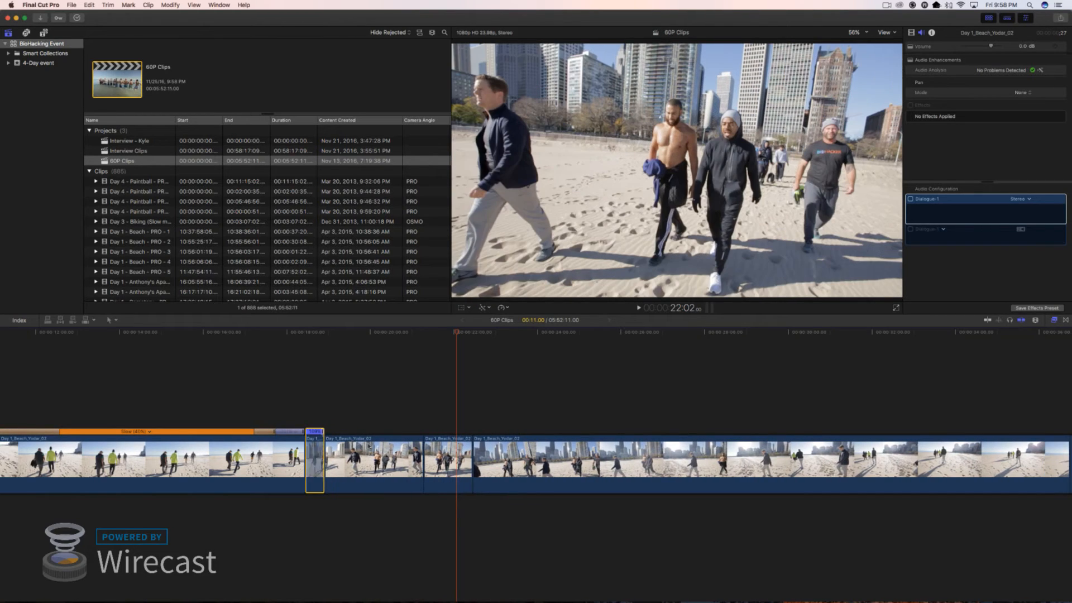
pyautogui.click(447, 459)
pyautogui.press('super+r')
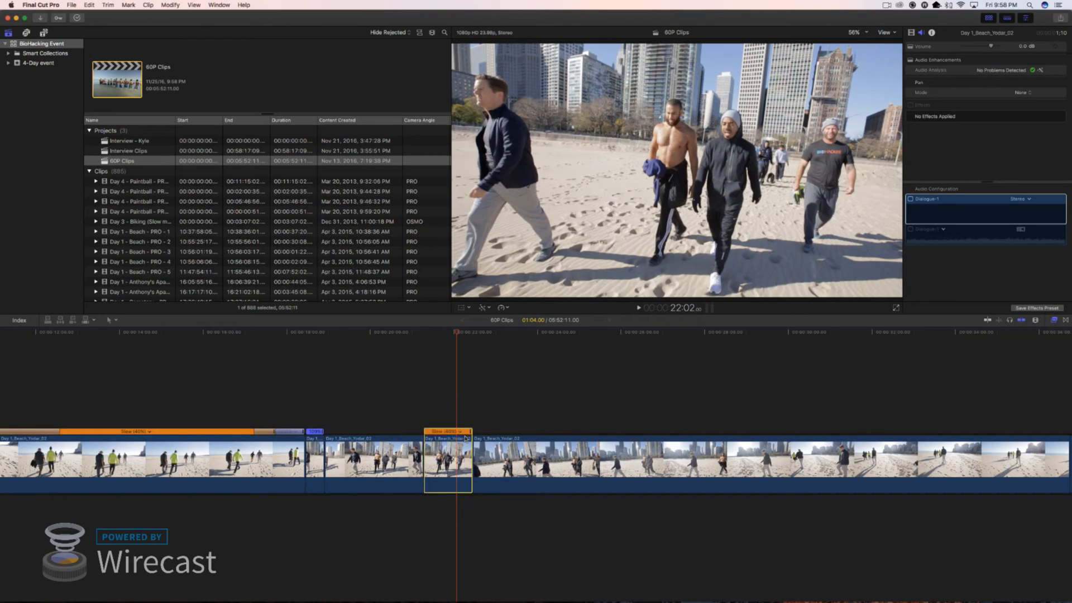
pyautogui.moveTo(472, 431); pyautogui.dragTo(443, 434)
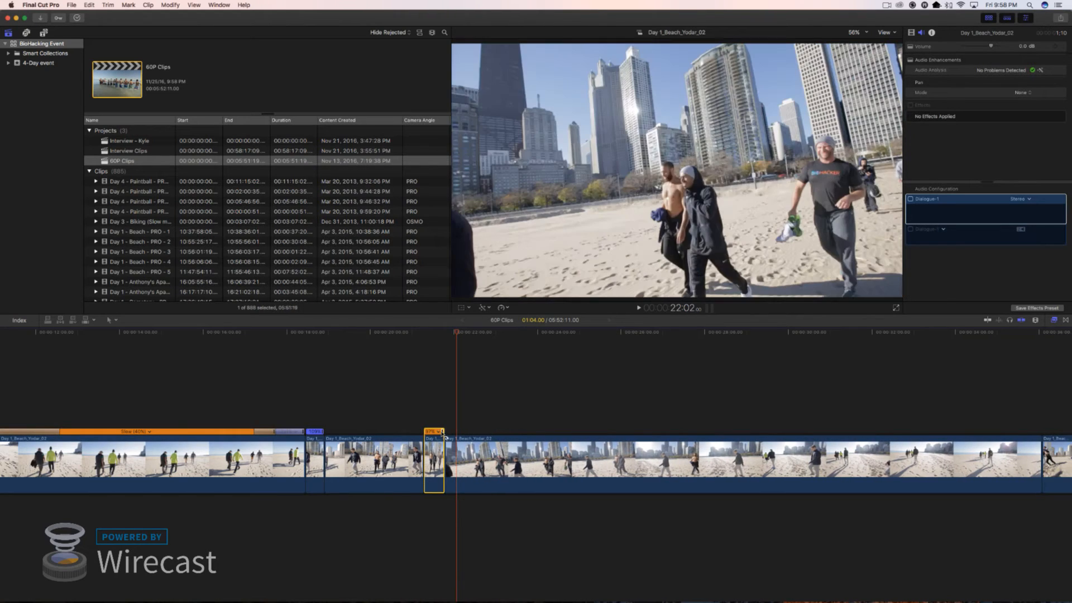
# Play the three cut pieces of the fourth clip from their start to 22:04 to examine the speed changes
pyautogui.click(373, 413)
pyautogui.click(306, 404)
pyautogui.press('space')
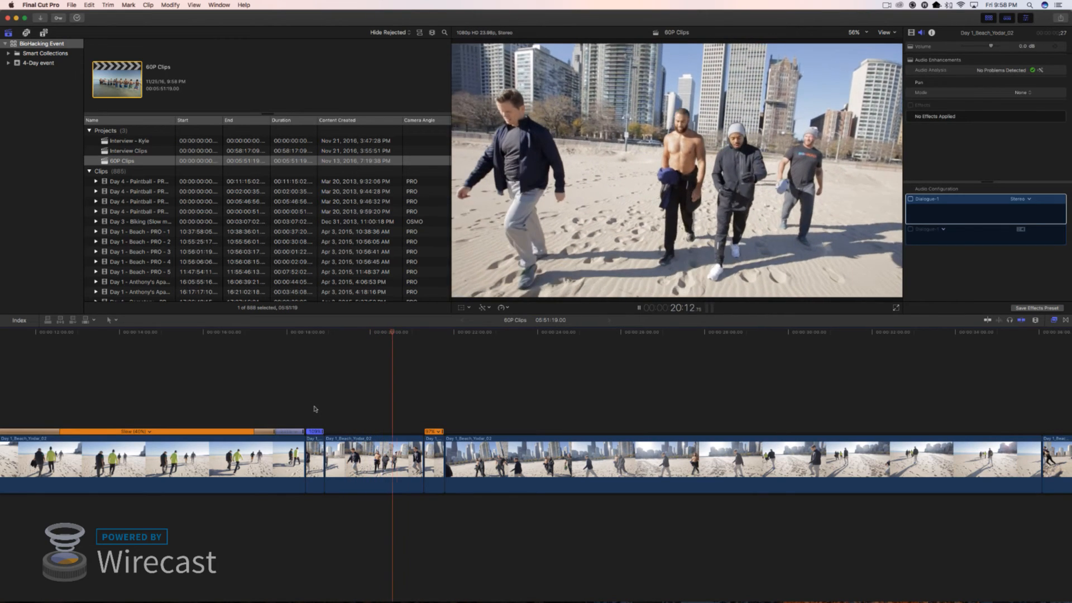
pyautogui.press('space')
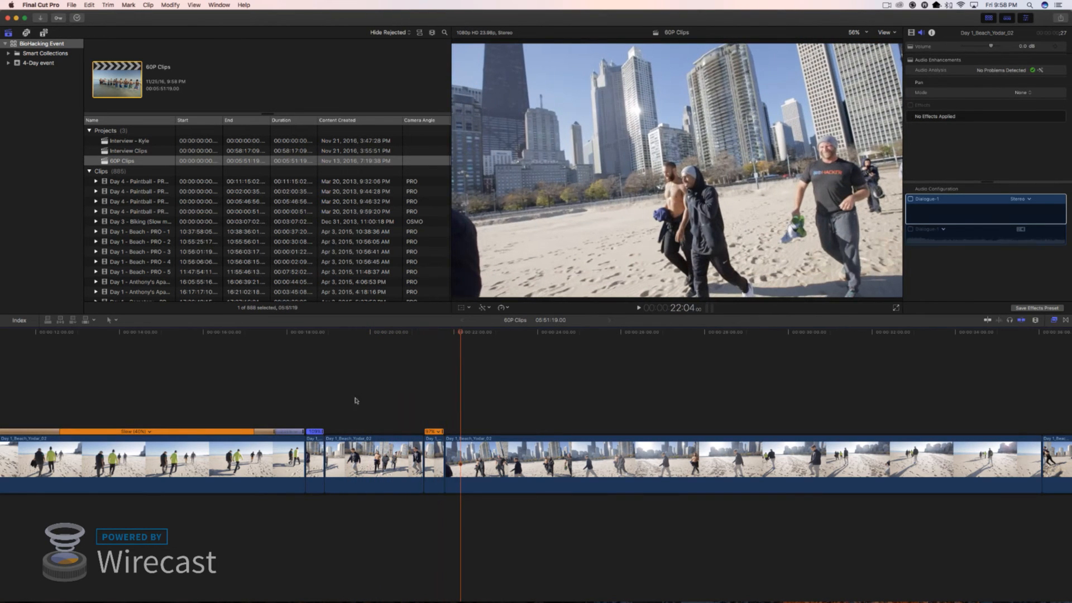
# Undo the retiming of the fourth clip's outer pieces and the cuts between its pieces
pyautogui.click(377, 395)
pyautogui.press('super+z')
pyautogui.press('super+z')
pyautogui.press('super+z')
pyautogui.press('super+z')
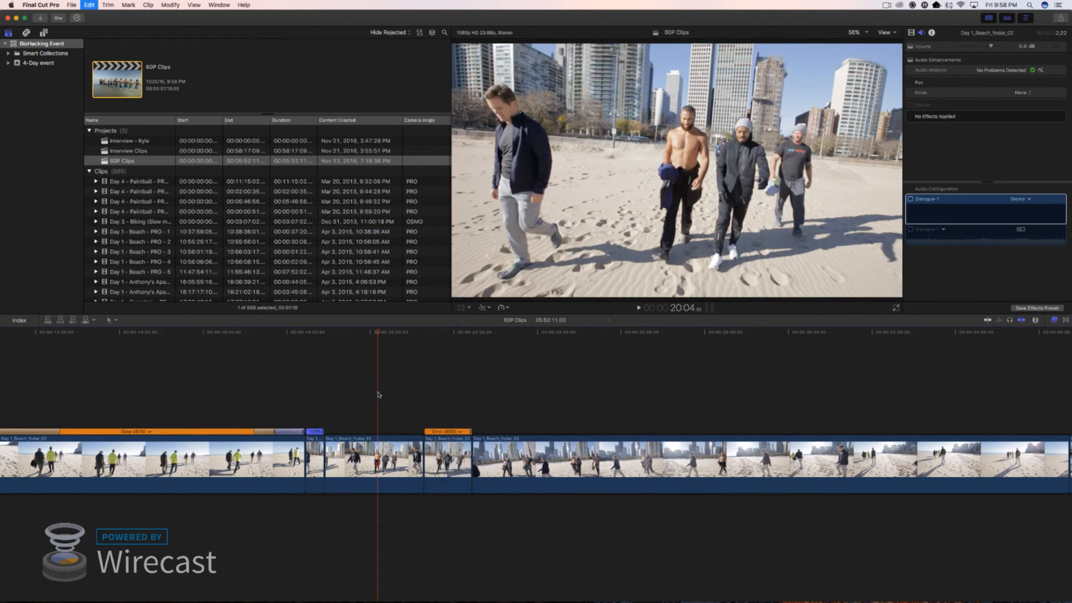
pyautogui.press('super+z')
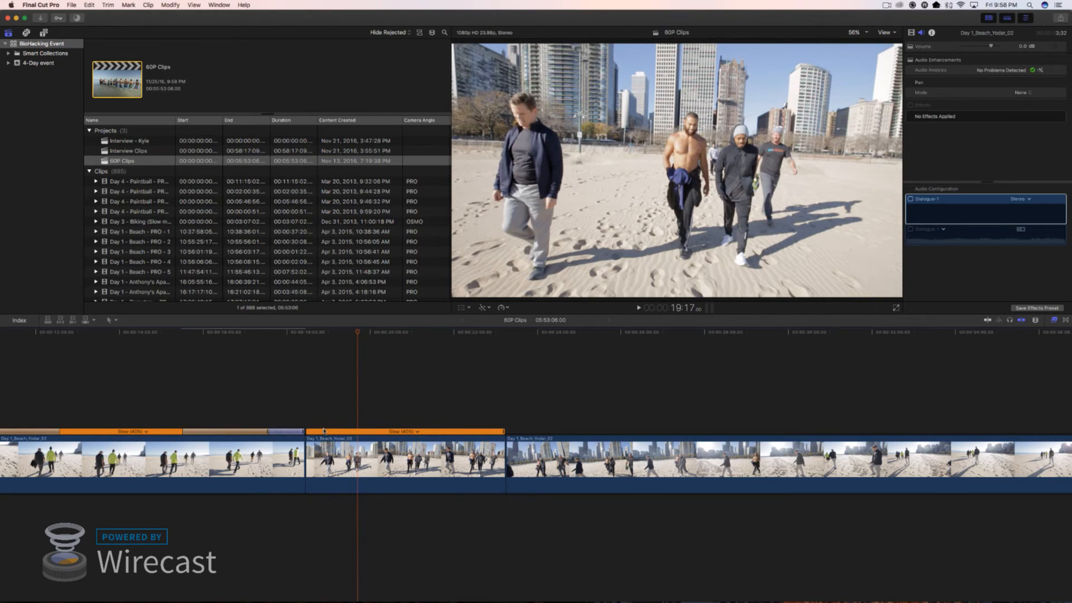
pyautogui.hscroll(-5, 320, 430)
pyautogui.hotkey('shift', 'z')
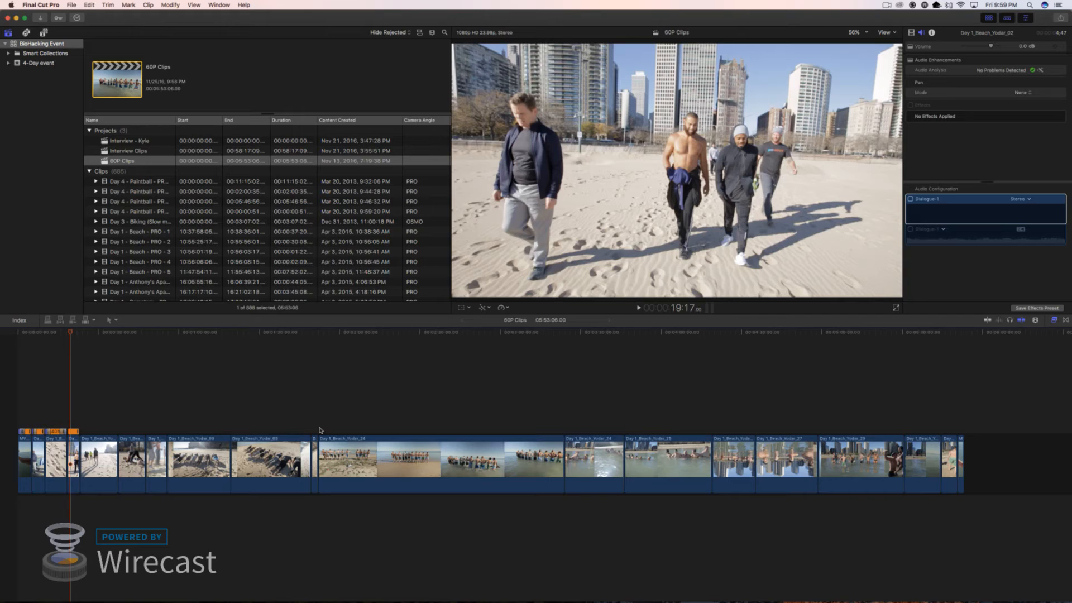
pyautogui.press('super+equal')
pyautogui.press('super+equal')
pyautogui.press('super+equal')
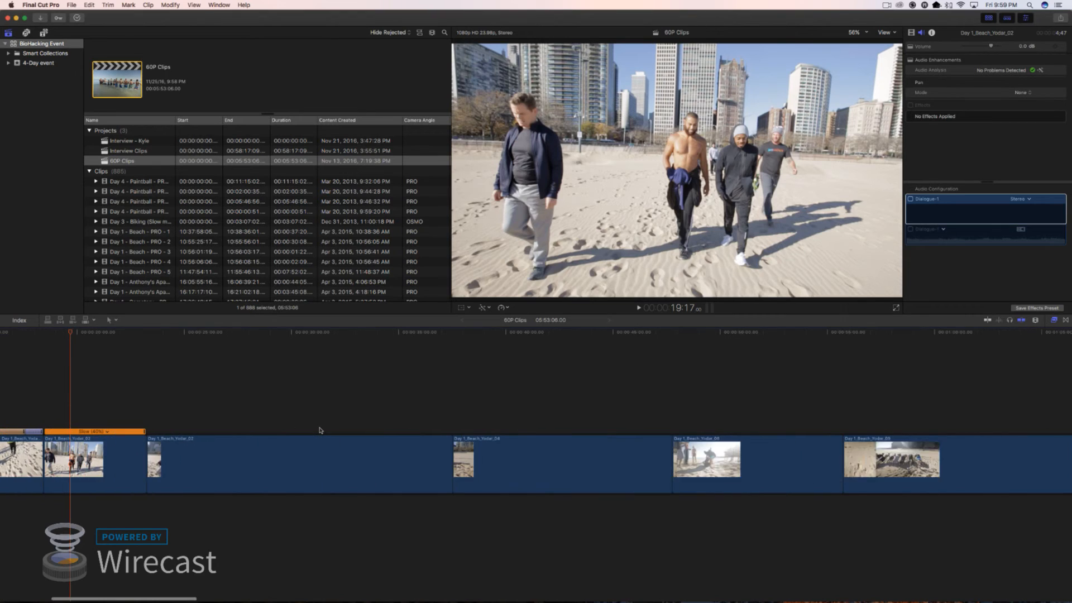
pyautogui.hscroll(-10, 325, 430)
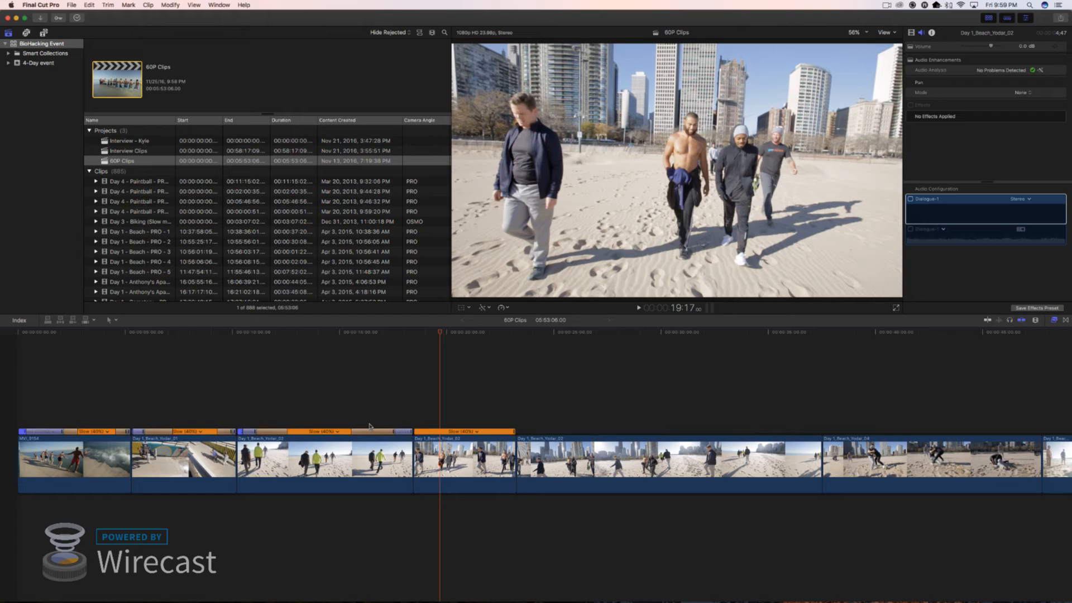
# Look over the beach clips following the fourth clip, and fit the whole 60P Clips project in the timeline
pyautogui.click(589, 419)
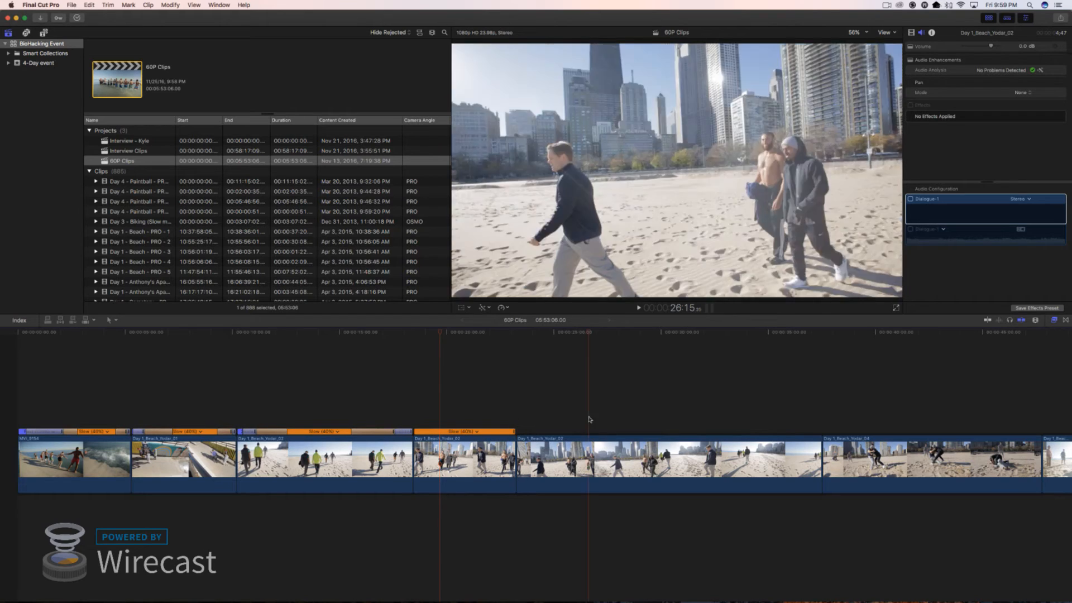
pyautogui.hscroll(5, 632, 426)
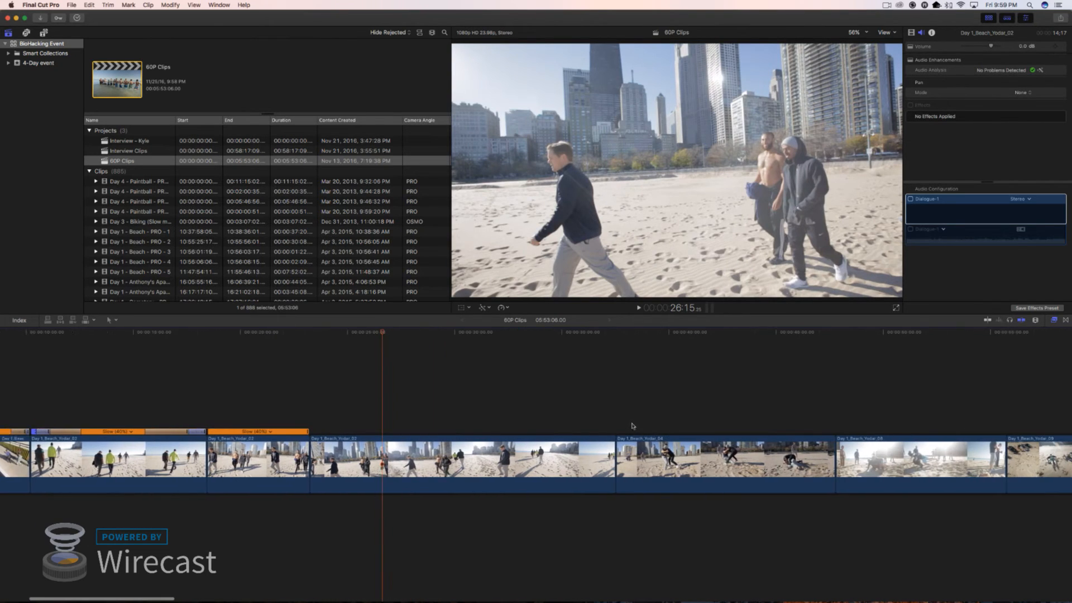
pyautogui.hscroll(4, 659, 407)
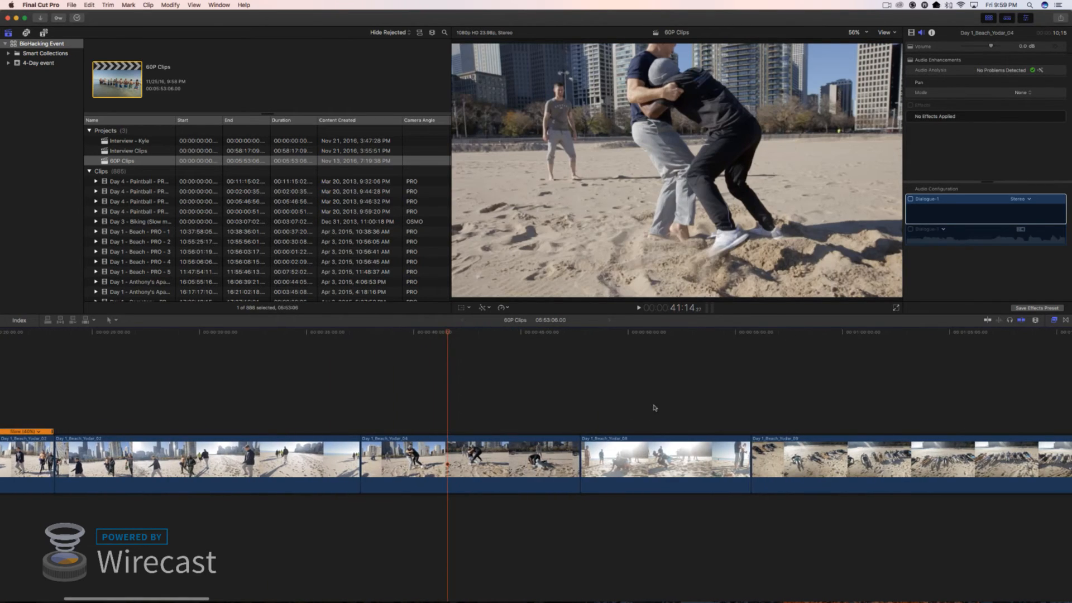
pyautogui.hscroll(-8, 647, 407)
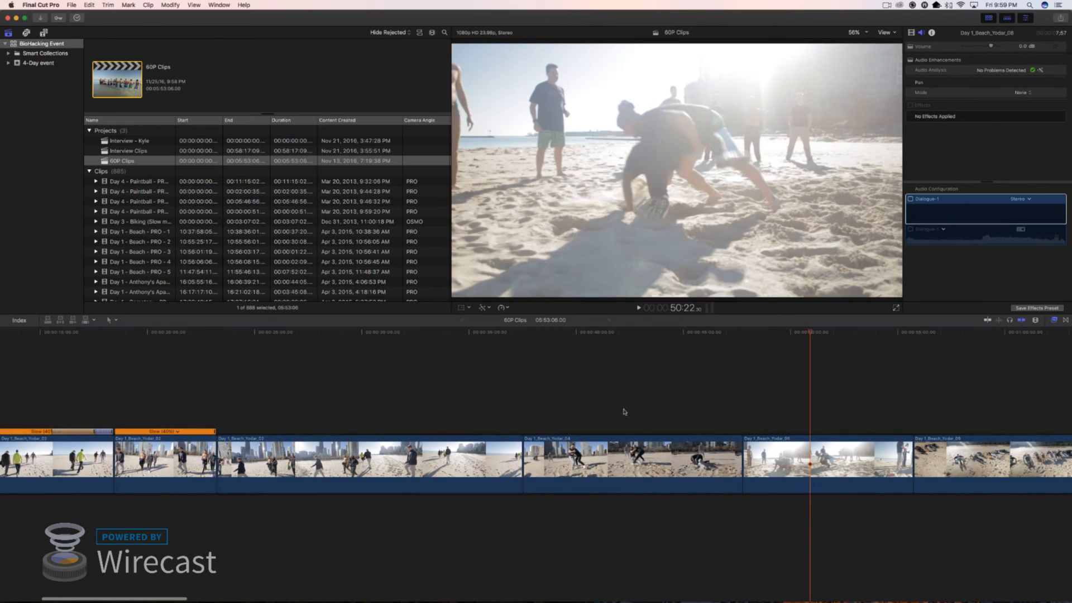
pyautogui.hotkey('shift', 'z')
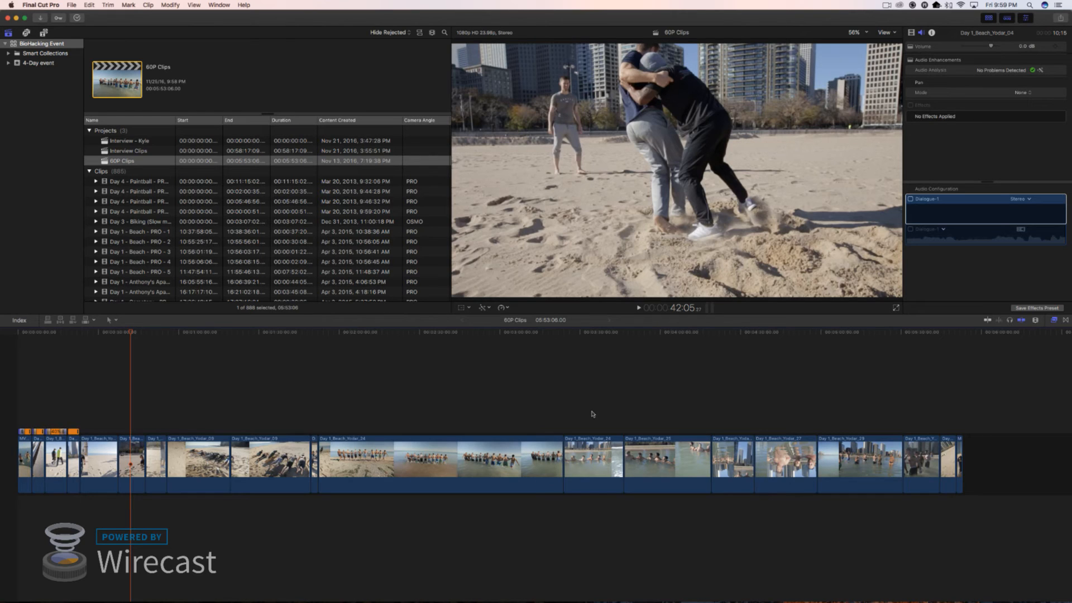
# Check the YouTube live dashboard in Firefox, and switch the live broadcast to the Camera shot in Wirecast Play
pyautogui.moveTo(544, 586)
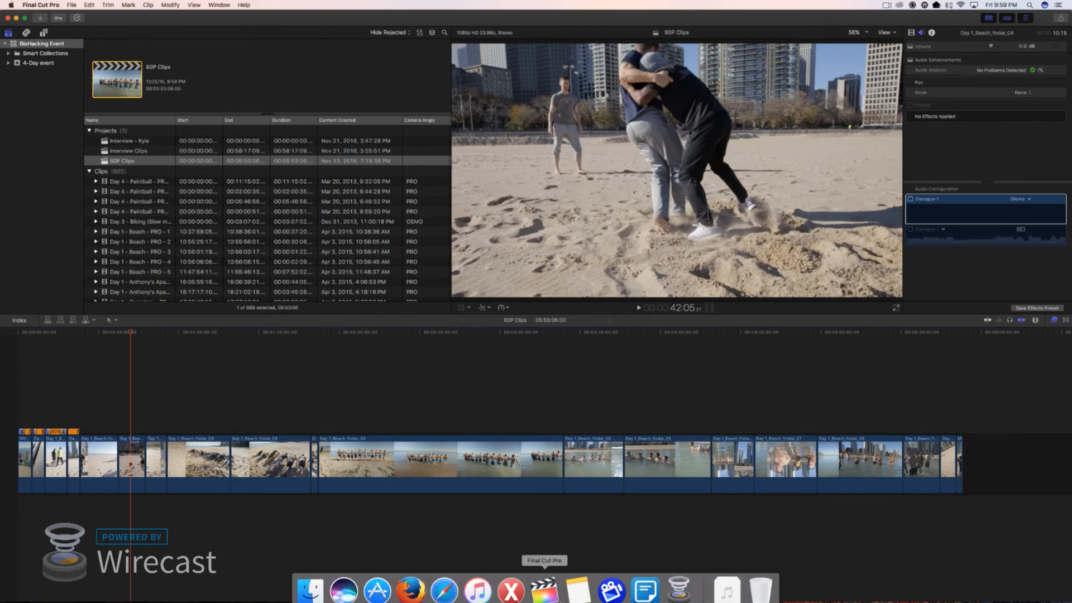
pyautogui.click(410, 583)
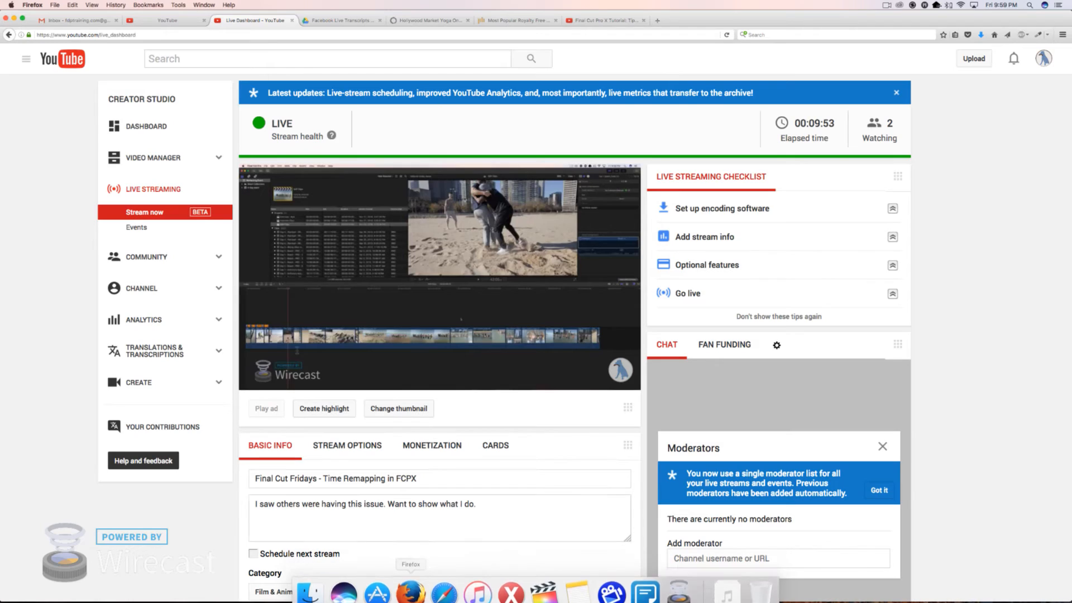
pyautogui.click(544, 583)
pyautogui.click(672, 583)
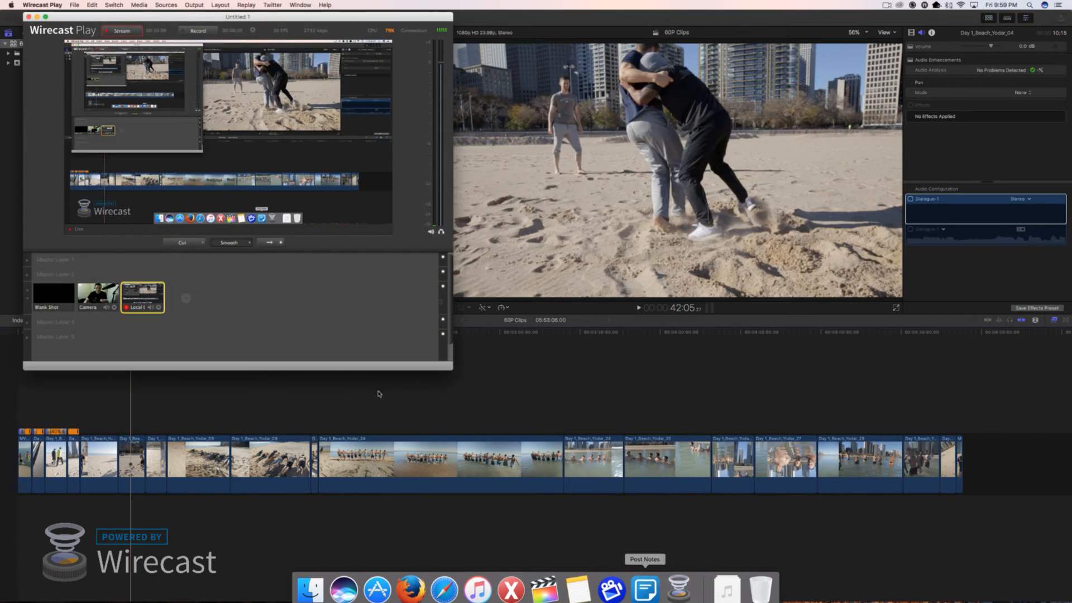
pyautogui.click(98, 296)
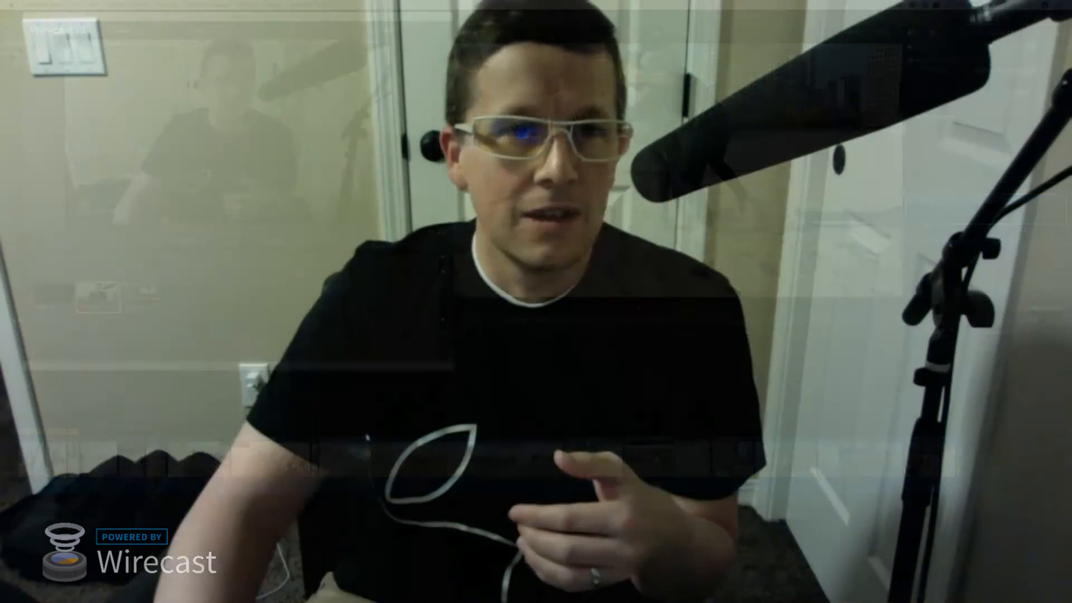